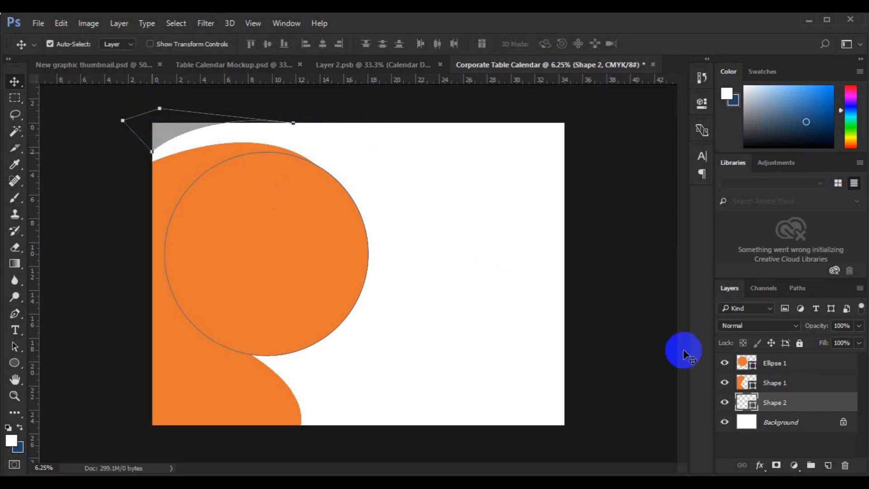
Step: Distort the grey top-left corner shape on Shape 2 by pulling its lower-right corner outward to about 110% width and 118% height
{"action": "left_click", "coordinate": [805, 422]}
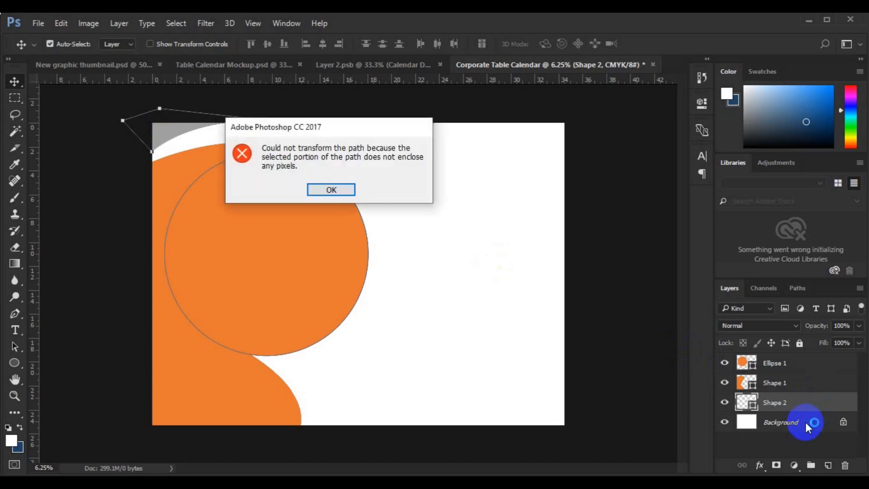
{"action": "left_click", "coordinate": [317, 190]}
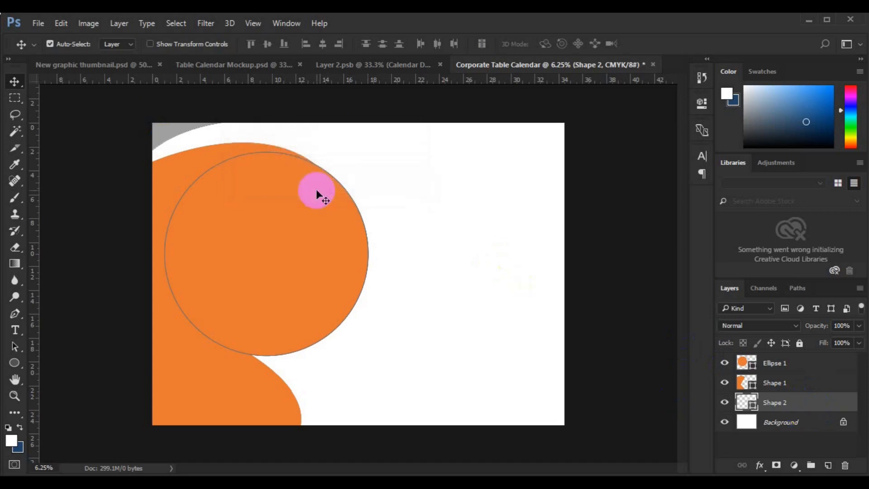
{"action": "key", "text": "ctrl+t"}
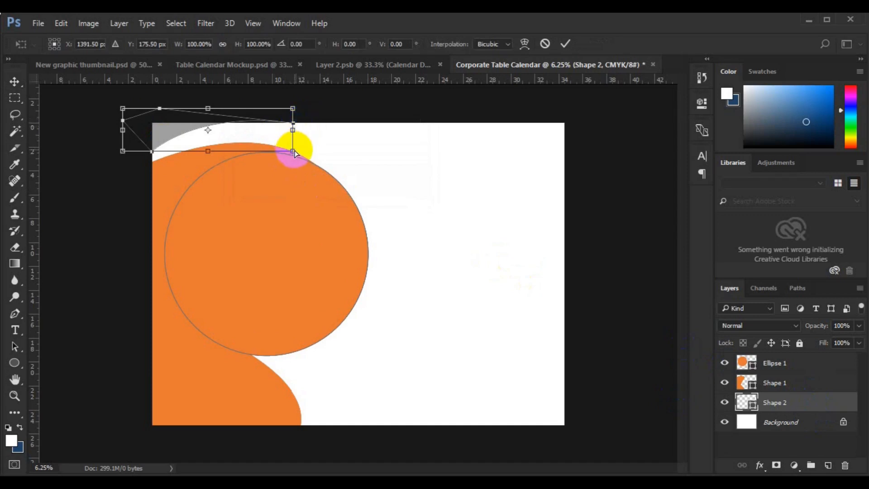
{"action": "left_click_drag", "start_coordinate": [294, 152], "coordinate": [301, 157]}
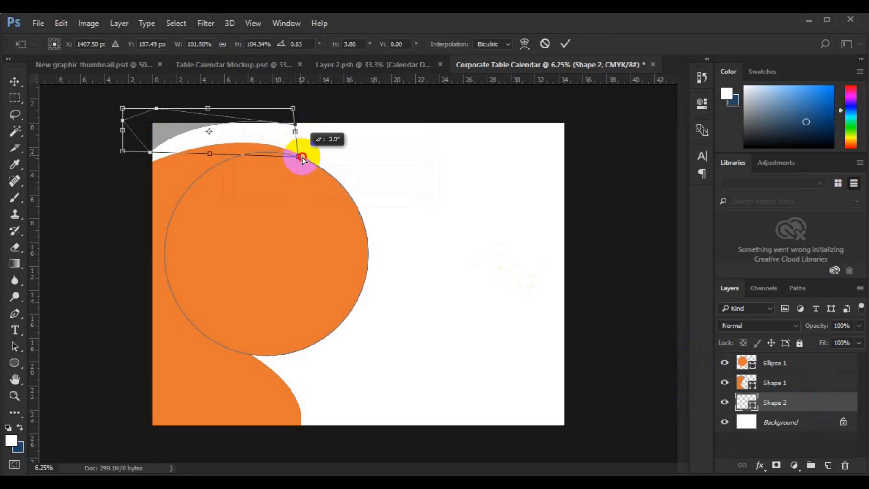
{"action": "left_click_drag", "start_coordinate": [303, 159], "coordinate": [305, 161]}
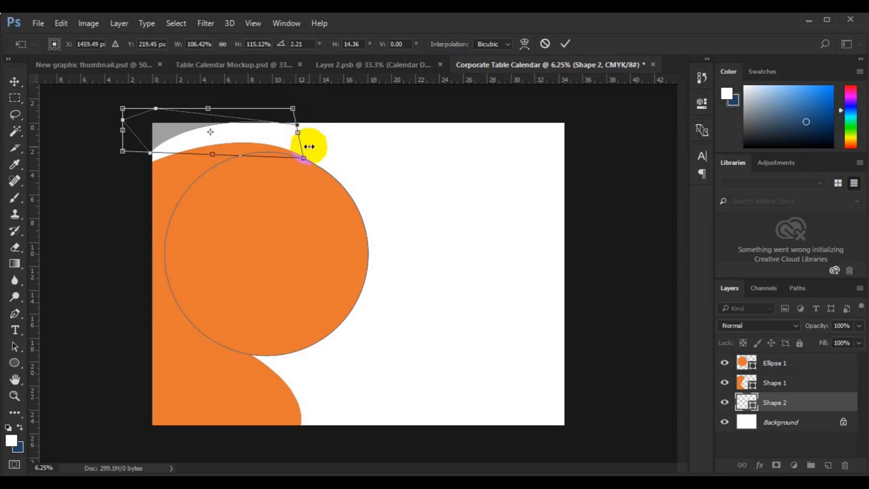
{"action": "left_click_drag", "start_coordinate": [306, 160], "coordinate": [310, 160]}
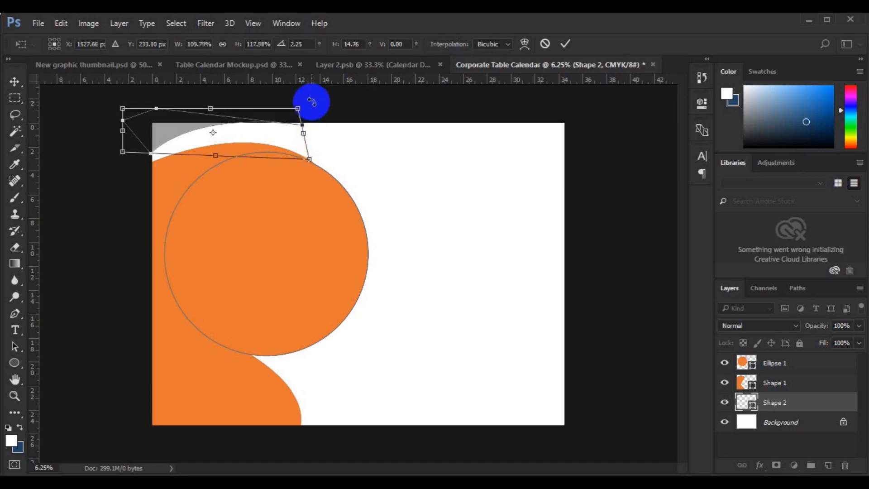
{"action": "key", "text": "Return"}
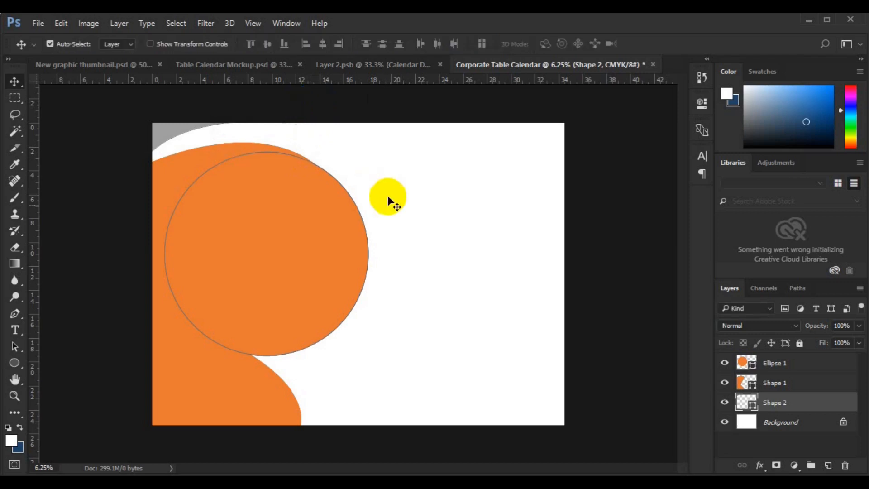
Step: Draw a closed wavy shape with the Pen tool above the Background layer, spanning the page's top edge, about 11338 by 2894 px
{"action": "left_click", "coordinate": [797, 425]}
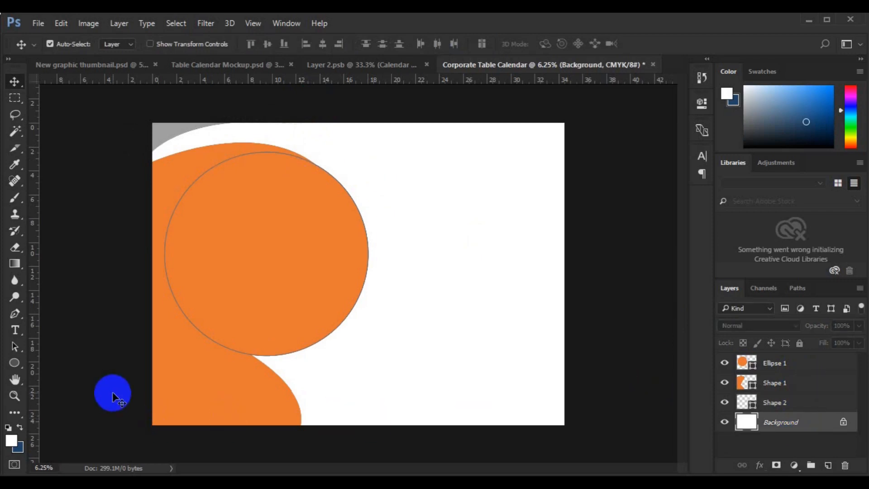
{"action": "left_click", "coordinate": [11, 317]}
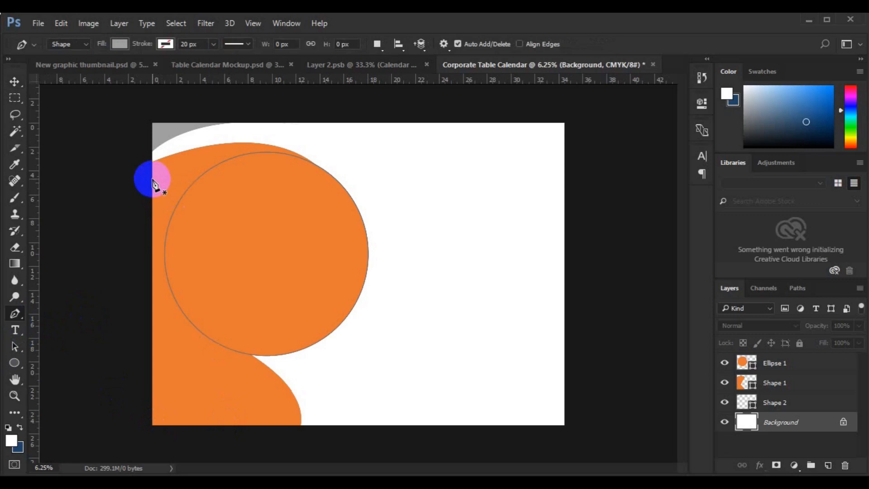
{"action": "left_click", "coordinate": [153, 177]}
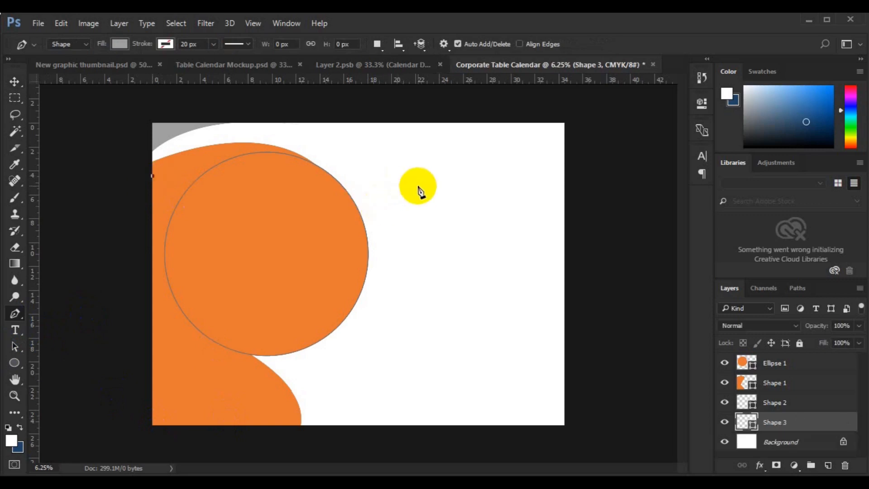
{"action": "left_click_drag", "start_coordinate": [418, 185], "coordinate": [565, 279]}
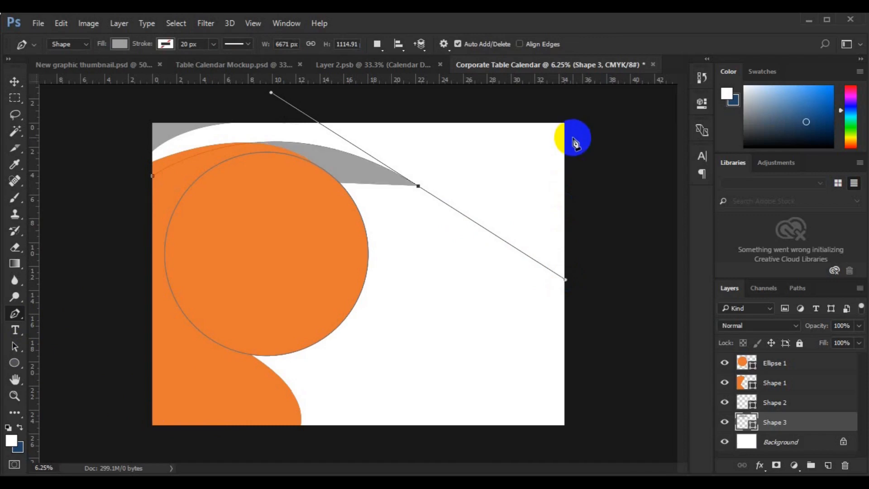
{"action": "left_click_drag", "start_coordinate": [576, 160], "coordinate": [589, 139]}
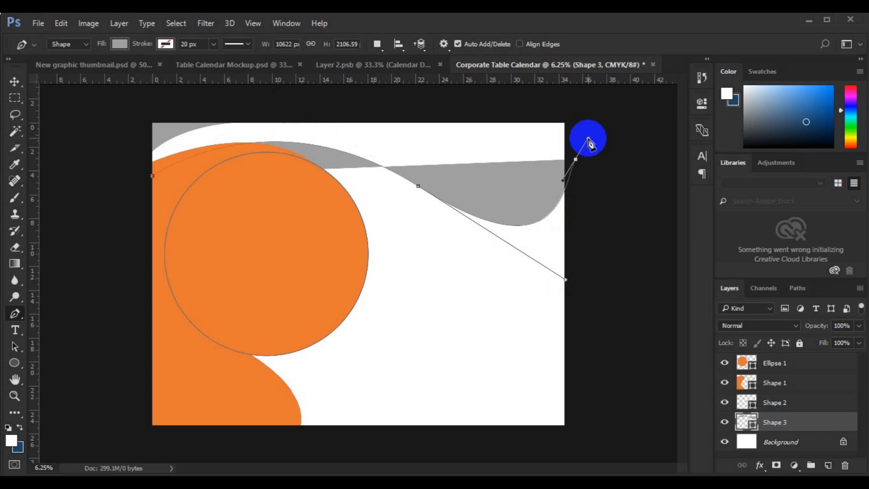
{"action": "left_click", "coordinate": [578, 110]}
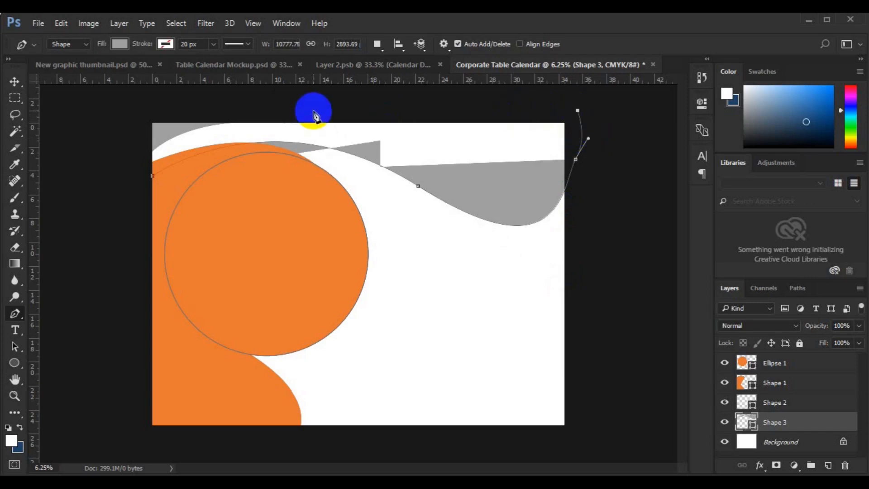
{"action": "left_click", "coordinate": [156, 114]}
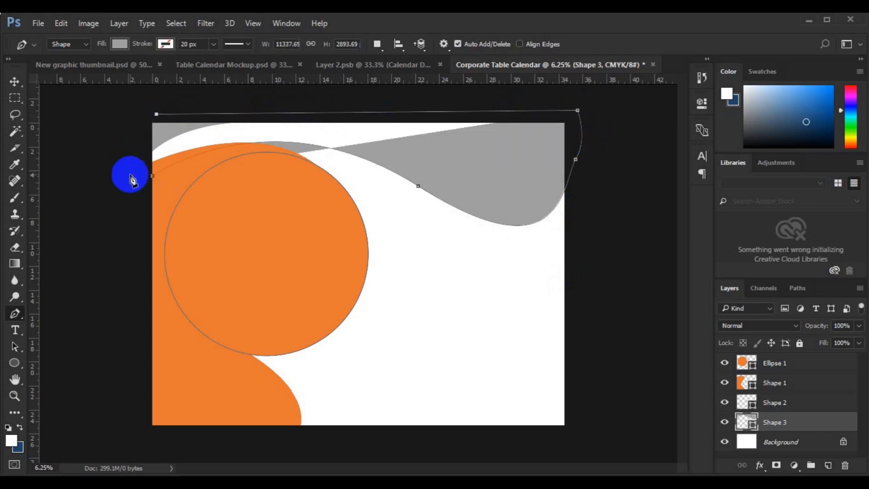
{"action": "left_click", "coordinate": [130, 174]}
{"action": "left_click", "coordinate": [153, 177]}
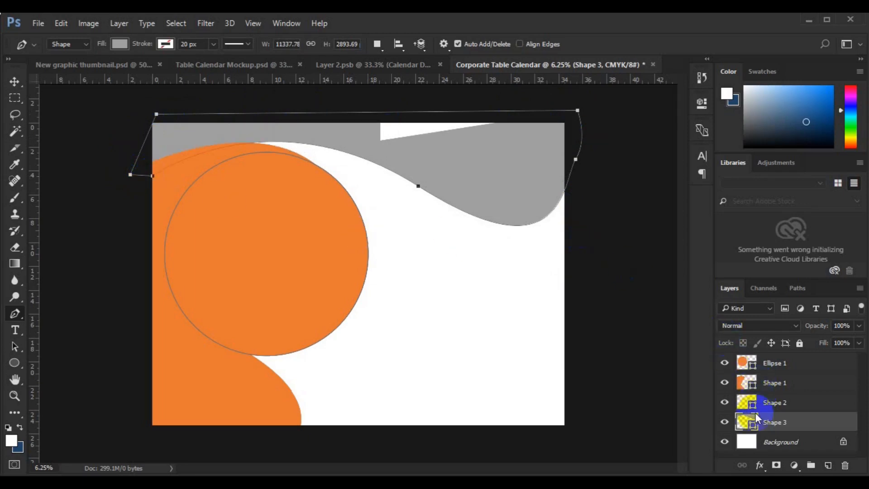
Step: Change the fill of the wavy Shape 3 from grey to dark brown
{"action": "left_click", "coordinate": [753, 427]}
{"action": "double_click", "coordinate": [752, 427]}
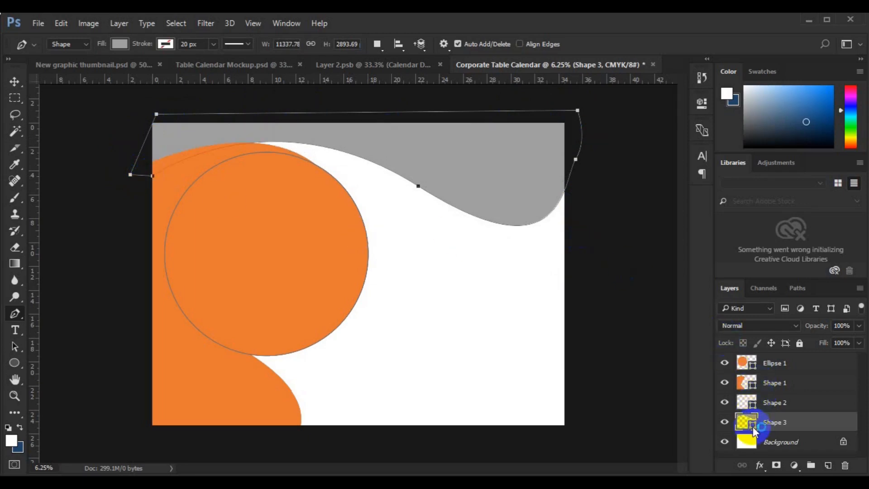
{"action": "left_click", "coordinate": [581, 246]}
{"action": "left_click", "coordinate": [812, 117]}
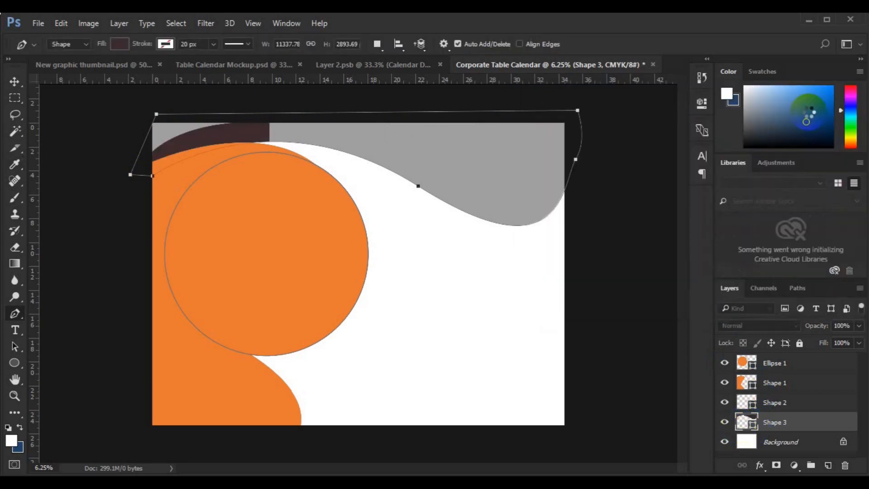
Step: Scale the dark brown wave proportionally to about 111% and shift it slightly down along the page's top edge
{"action": "key", "text": "v"}
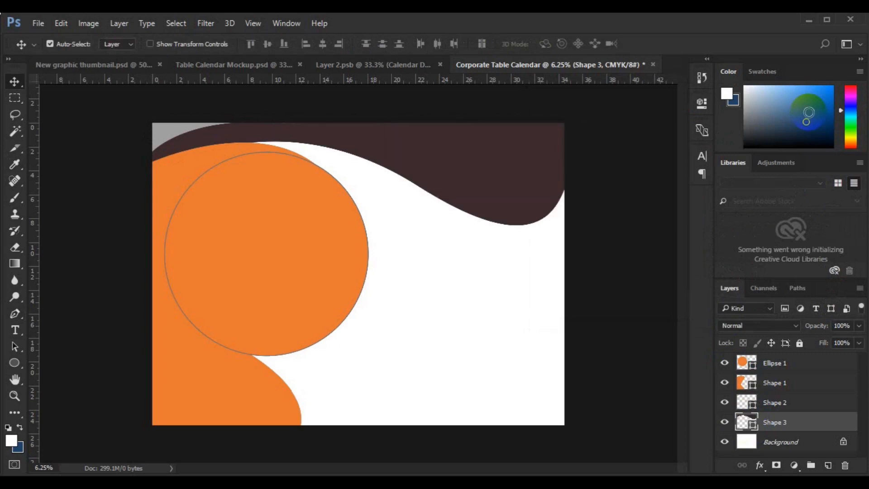
{"action": "key", "text": "ctrl+t"}
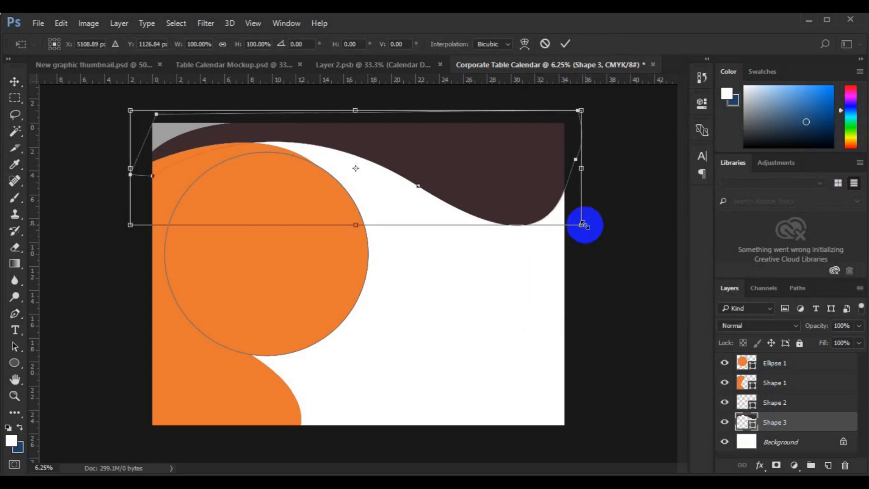
{"action": "left_click_drag", "start_coordinate": [584, 225], "coordinate": [607, 246]}
{"action": "left_click_drag", "start_coordinate": [494, 156], "coordinate": [494, 166]}
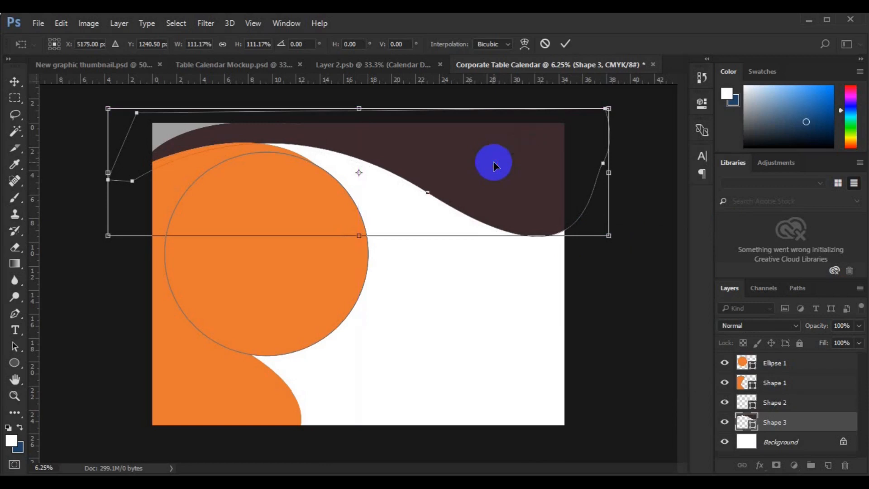
{"action": "key", "text": "Return"}
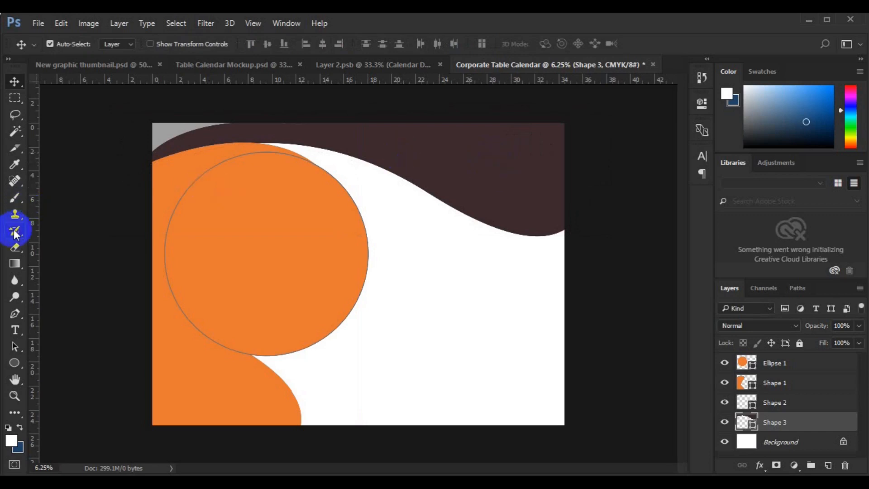
Step: On a new layer above Shape 3, draw a closed curved shape with the Pen tool over the page's top-right corner, about 5348 by 2346 px
{"action": "left_click", "coordinate": [15, 313]}
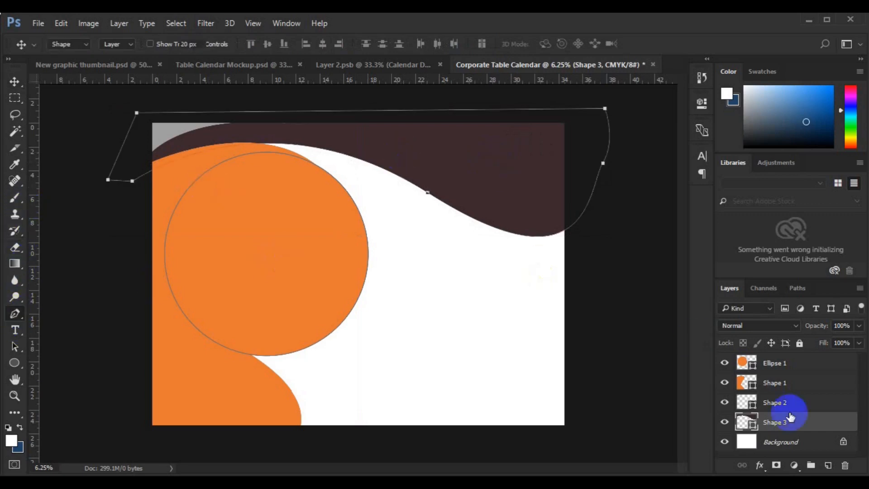
{"action": "left_click", "coordinate": [824, 464]}
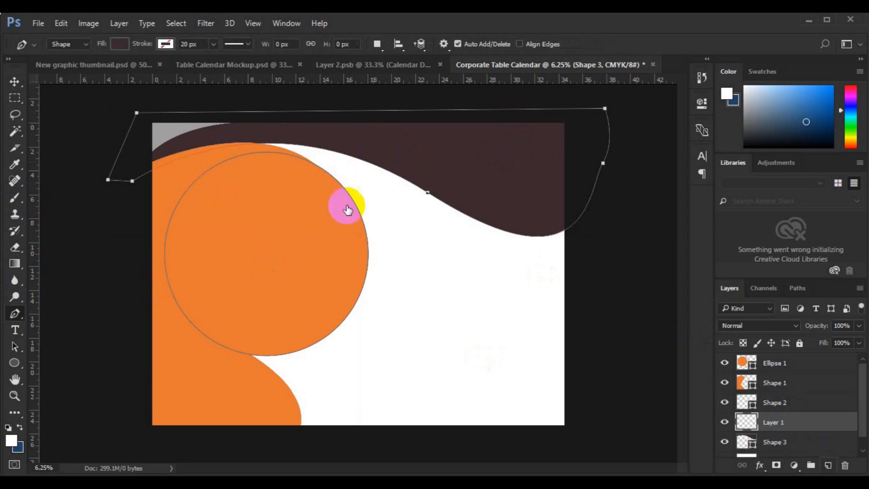
{"action": "left_click", "coordinate": [357, 124]}
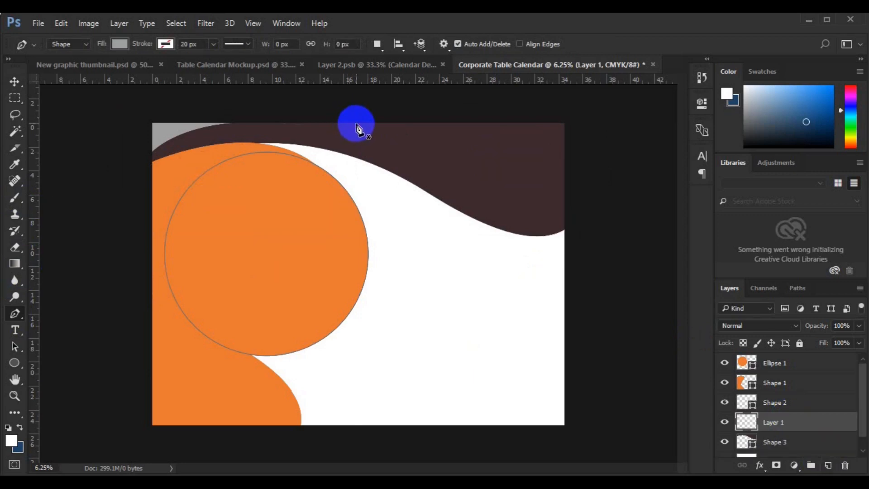
{"action": "left_click", "coordinate": [462, 195]}
{"action": "left_click_drag", "start_coordinate": [461, 181], "coordinate": [502, 222]}
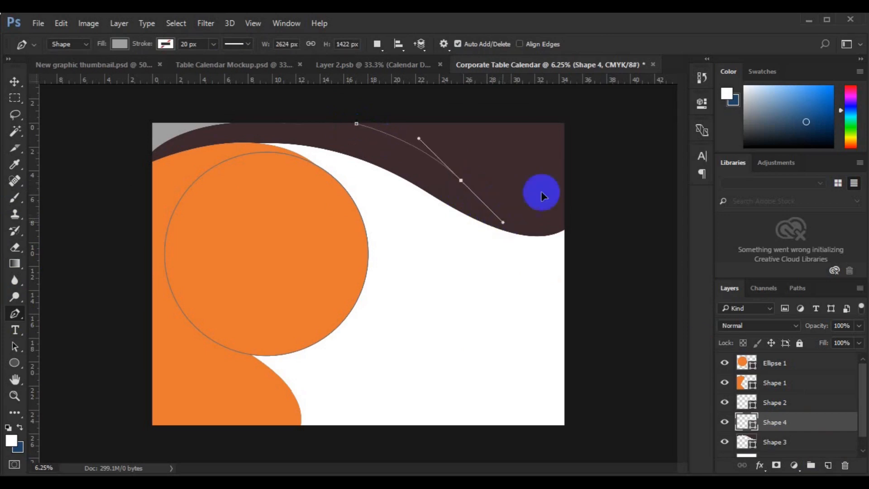
{"action": "left_click_drag", "start_coordinate": [567, 172], "coordinate": [571, 141]}
{"action": "left_click", "coordinate": [569, 116]}
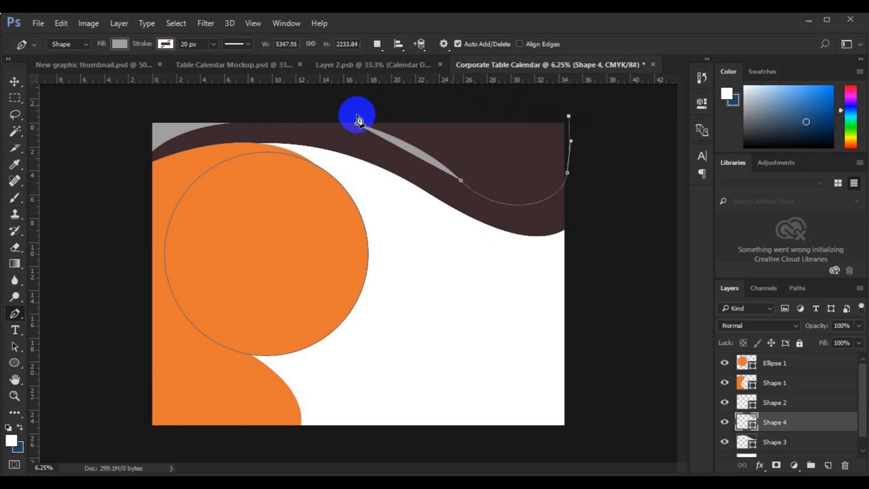
{"action": "left_click", "coordinate": [362, 112]}
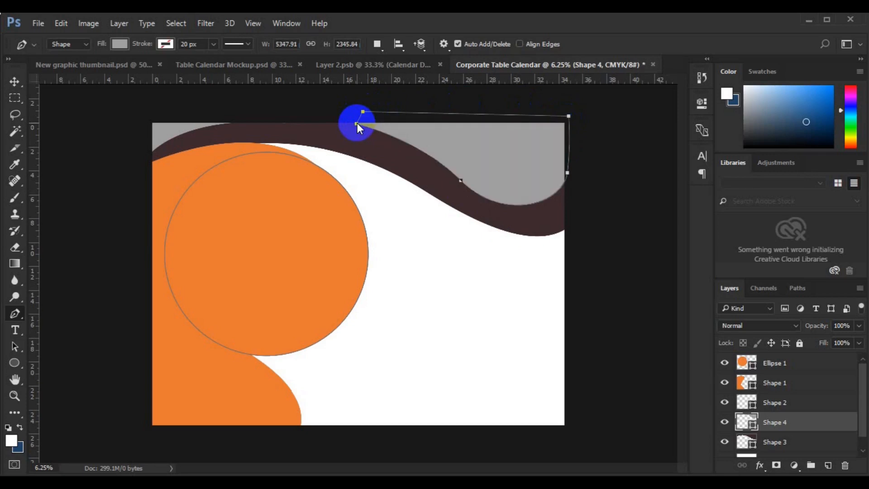
Step: Scale the grey top-right shape proportionally to about 110.8% and nudge it down about 64 px so it covers the corner
{"action": "key", "text": "v"}
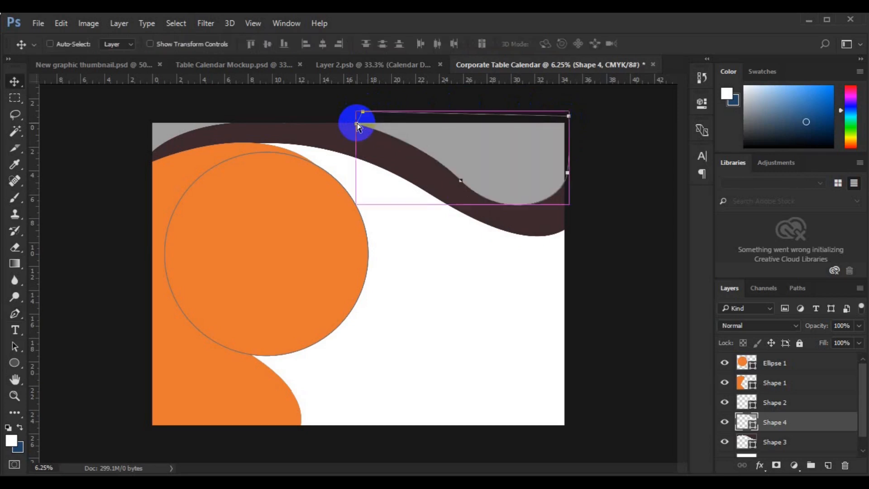
{"action": "key", "text": "ctrl+t"}
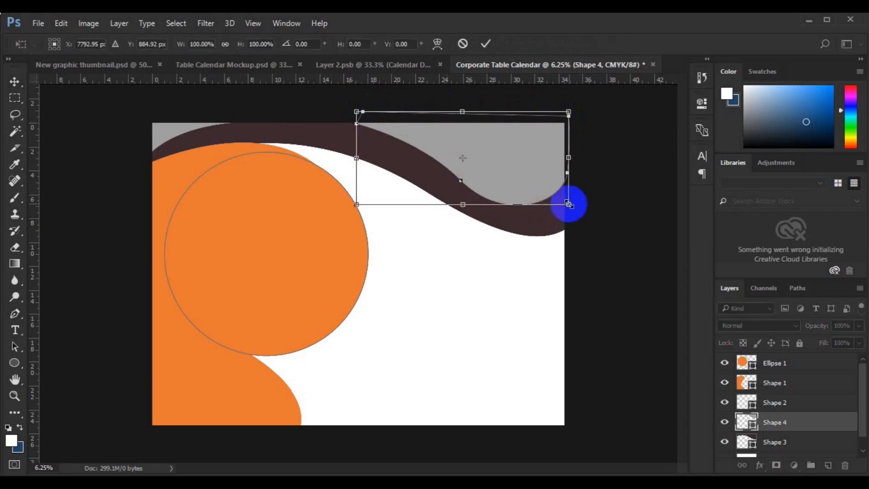
{"action": "left_click_drag", "start_coordinate": [567, 202], "coordinate": [579, 213]}
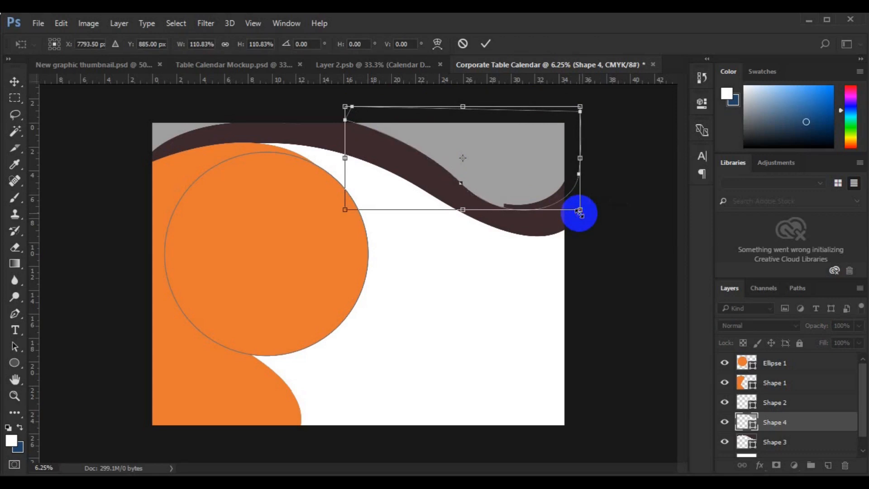
{"action": "key", "text": "Down"}
{"action": "key", "text": "Down"}
{"action": "key", "text": "Down"}
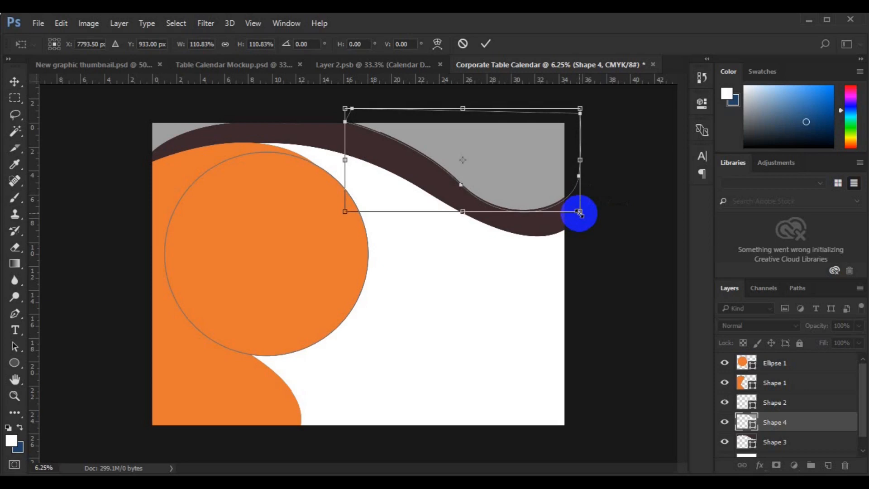
{"action": "key", "text": "Down"}
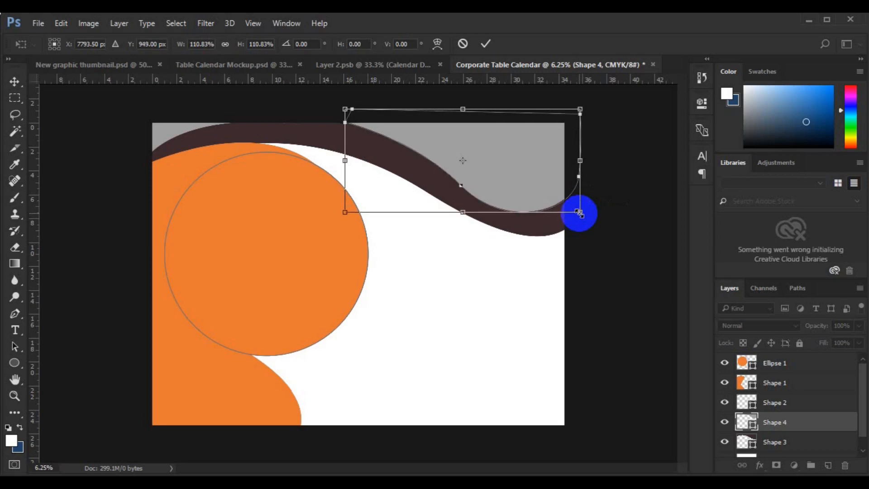
{"action": "key", "text": "Return"}
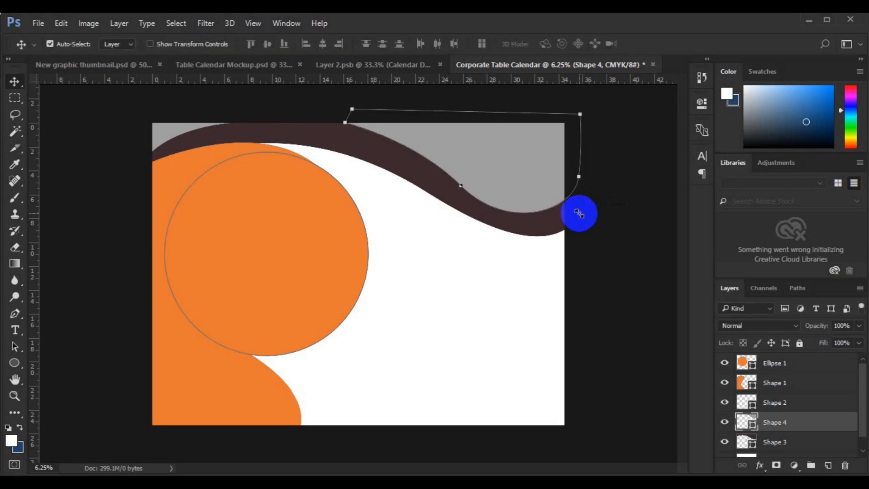
Step: Duplicate the grey top-right Shape 4 and fill the copy with the dark brown #3d2a2f sampled from the wave
{"action": "key", "text": "ctrl+j"}
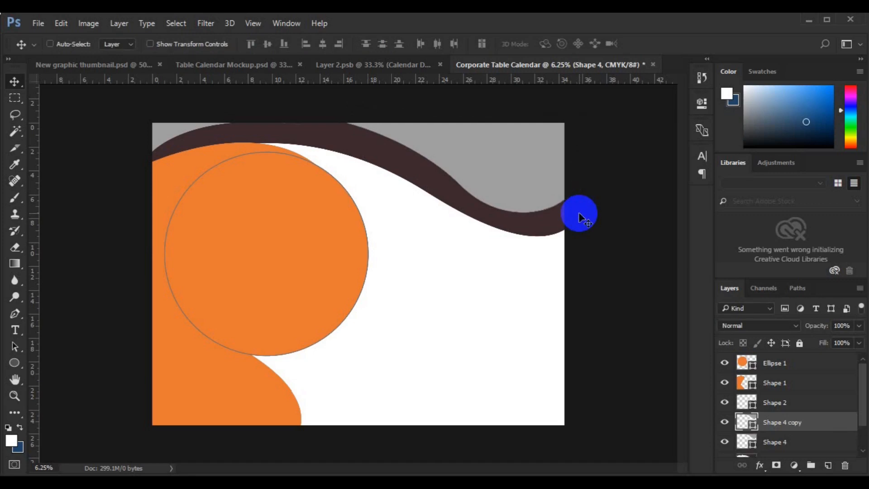
{"action": "double_click", "coordinate": [747, 421]}
{"action": "left_click", "coordinate": [452, 197]}
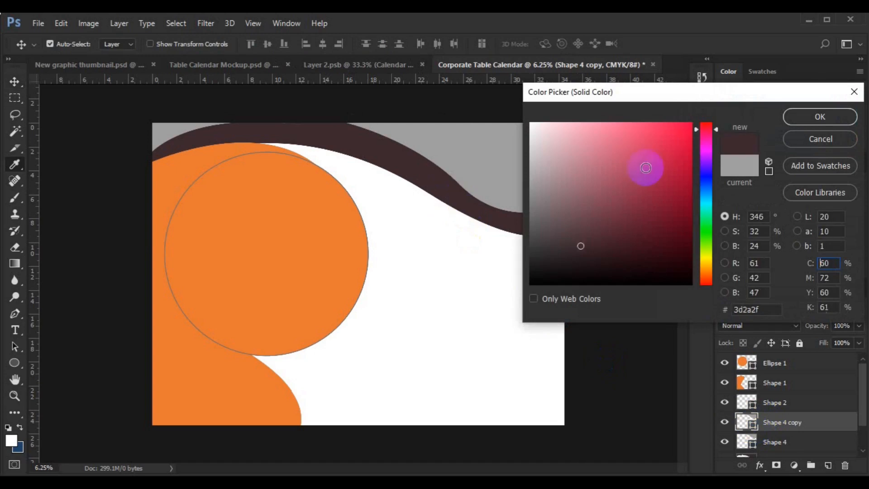
{"action": "left_click", "coordinate": [804, 117]}
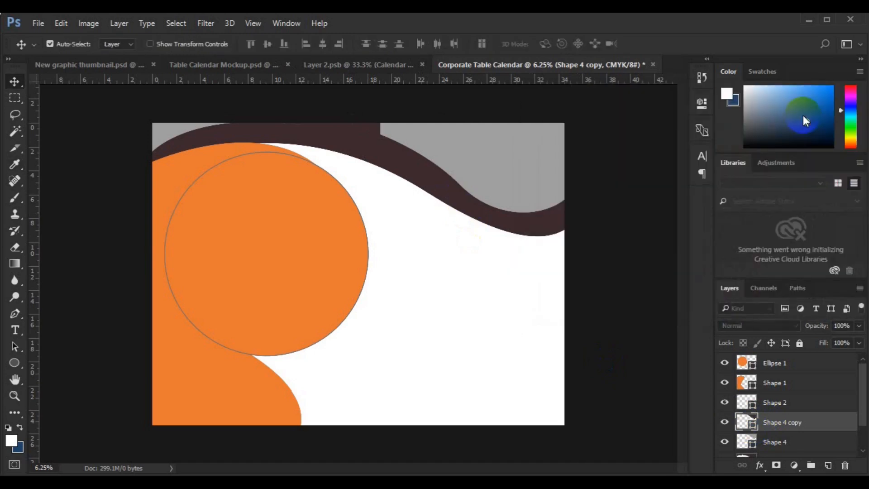
Step: Move the dark brown copy up and slightly right so a grey band shows between it and the wave
{"action": "key", "text": "ctrl+t"}
{"action": "left_click", "coordinate": [501, 166]}
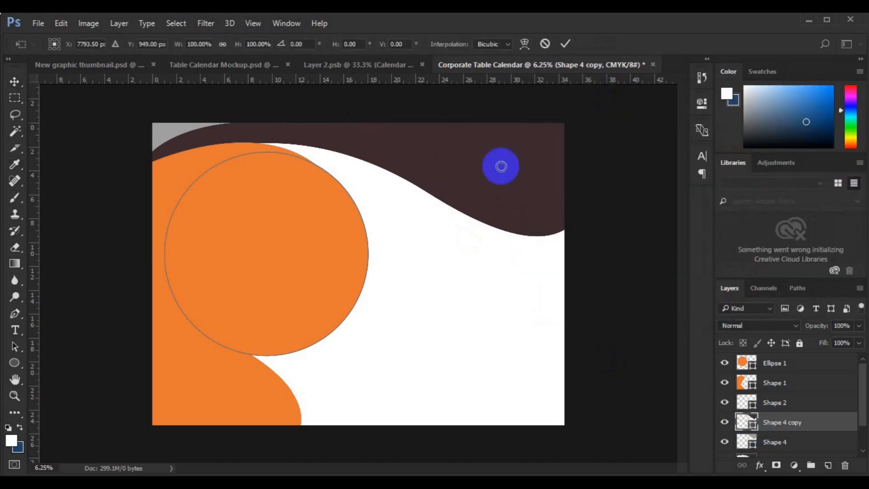
{"action": "left_click_drag", "start_coordinate": [500, 167], "coordinate": [508, 147]}
{"action": "key", "text": "Return"}
{"action": "left_click", "coordinate": [433, 199]}
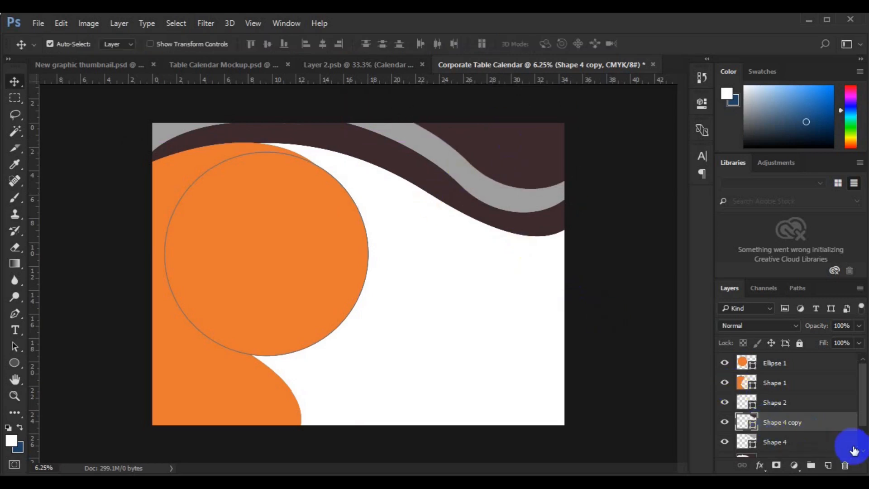
Step: Directly above the Background layer, draw a closed grey wavy shape with the Pen tool beneath the dark brown wave, about 8830 by 3563 px
{"action": "scroll", "coordinate": [855, 439], "scroll_direction": "down", "scroll_amount": 2}
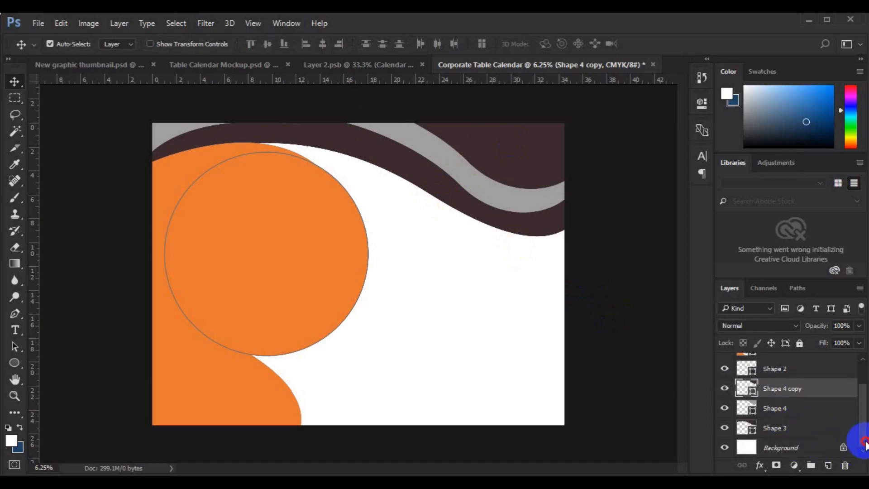
{"action": "left_click", "coordinate": [787, 446]}
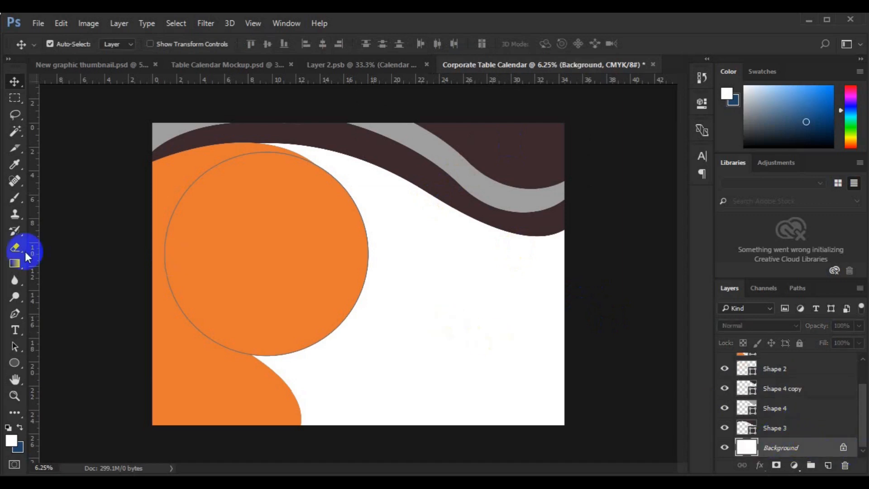
{"action": "left_click", "coordinate": [15, 312]}
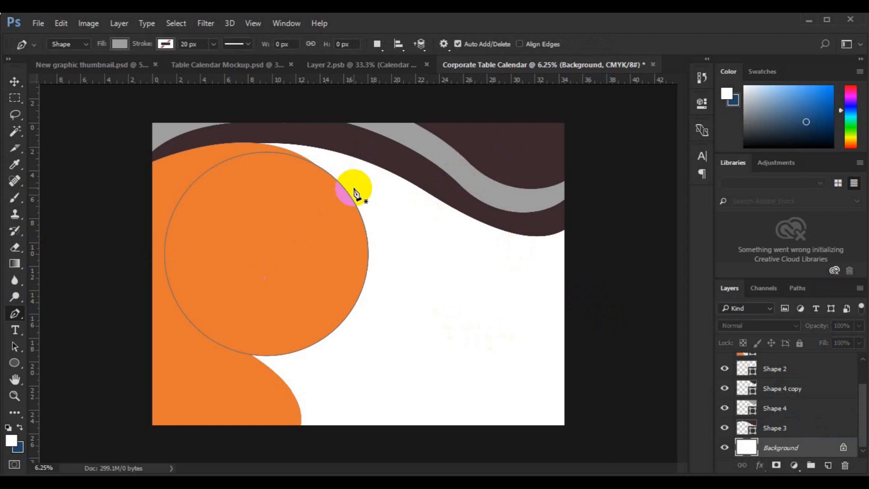
{"action": "left_click", "coordinate": [565, 276]}
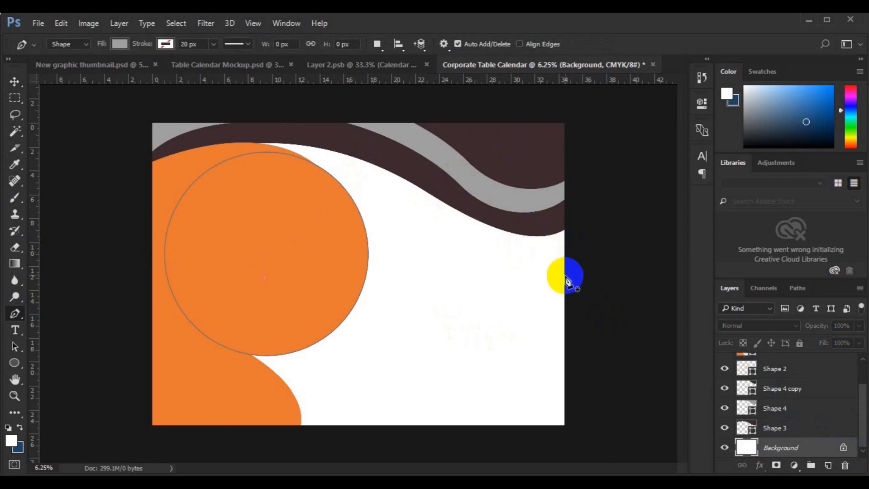
{"action": "left_click", "coordinate": [359, 177]}
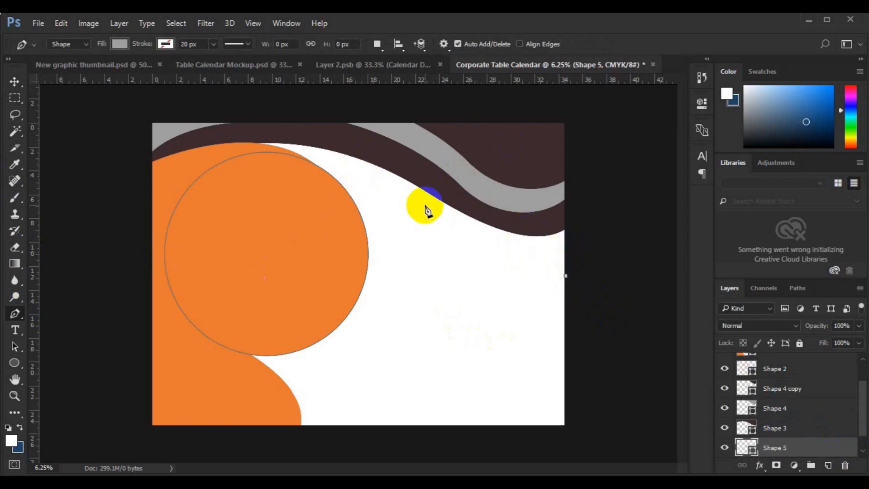
{"action": "left_click", "coordinate": [430, 205]}
{"action": "left_click_drag", "start_coordinate": [430, 204], "coordinate": [400, 146]}
{"action": "left_click_drag", "start_coordinate": [396, 146], "coordinate": [395, 145]}
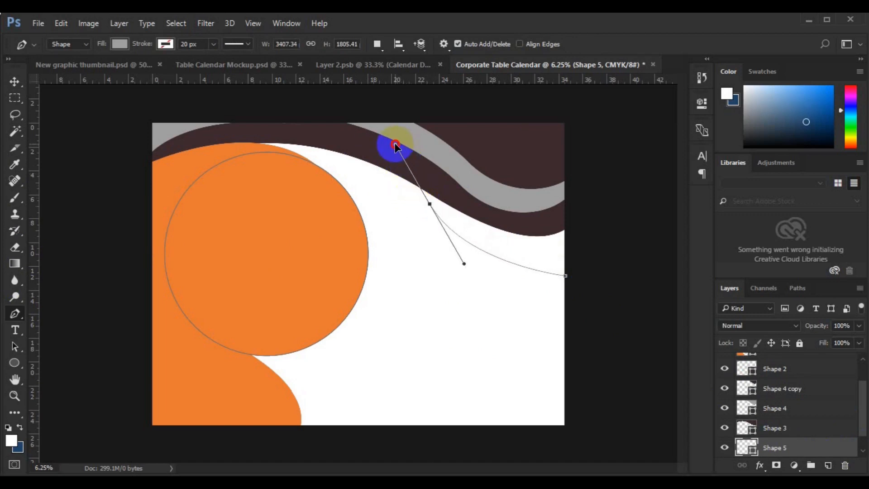
{"action": "left_click_drag", "start_coordinate": [395, 146], "coordinate": [395, 144]}
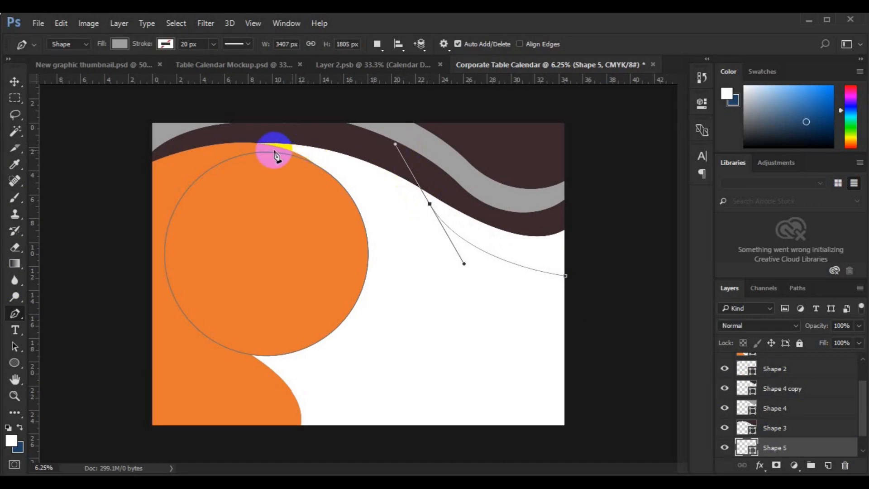
{"action": "left_click_drag", "start_coordinate": [274, 151], "coordinate": [256, 170]}
{"action": "left_click", "coordinate": [251, 134]}
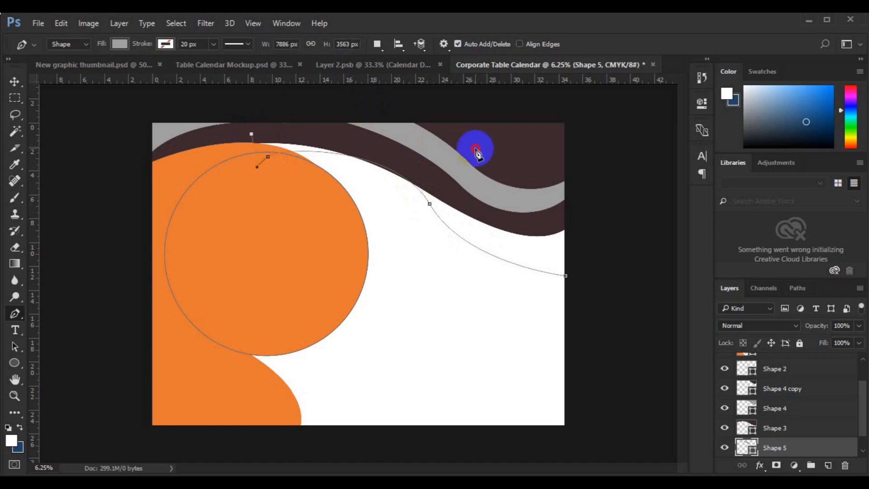
{"action": "left_click_drag", "start_coordinate": [558, 193], "coordinate": [602, 214]}
{"action": "left_click", "coordinate": [566, 277]}
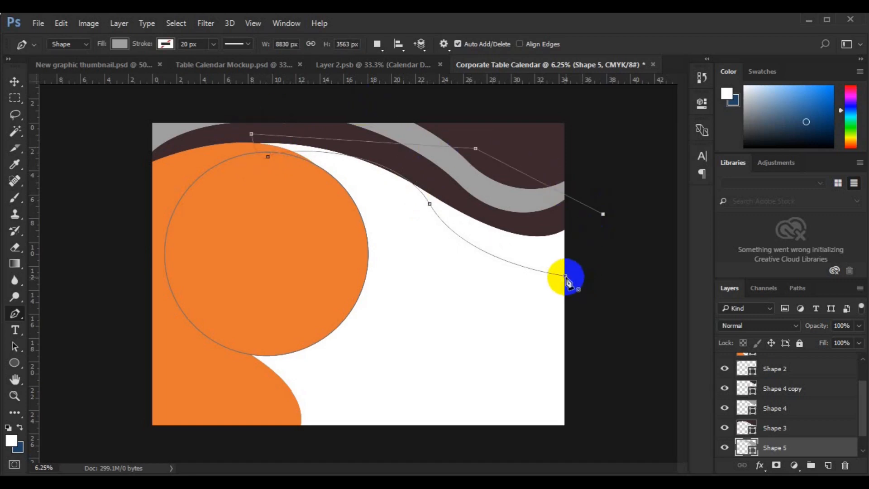
{"action": "left_click", "coordinate": [566, 276]}
Step: Scale the new grey wavy shape proportionally to about 103.5% and nudge it about 144 px to the right
{"action": "key", "text": "v"}
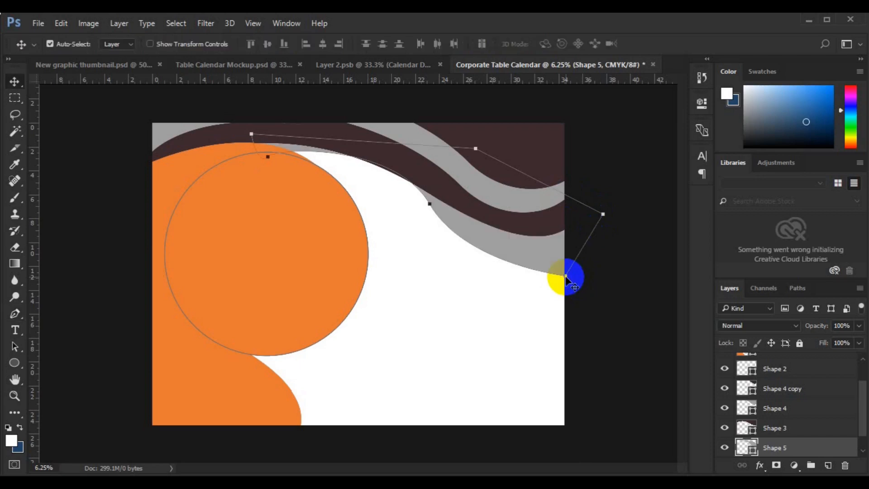
{"action": "left_click", "coordinate": [567, 281]}
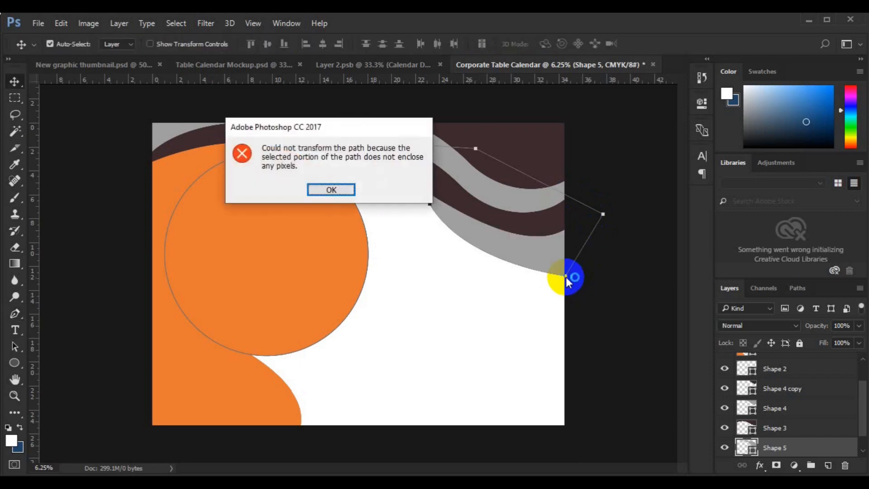
{"action": "key", "text": "Return"}
{"action": "key", "text": "ctrl+t"}
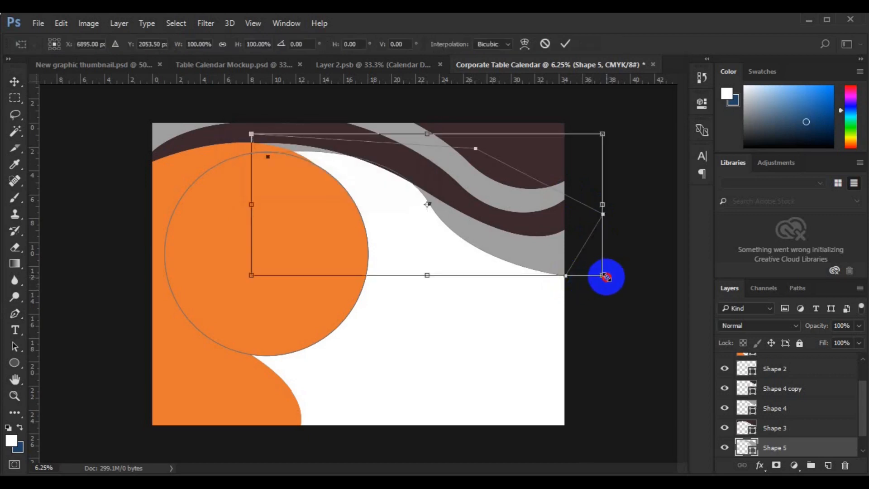
{"action": "left_click_drag", "start_coordinate": [607, 278], "coordinate": [610, 279]}
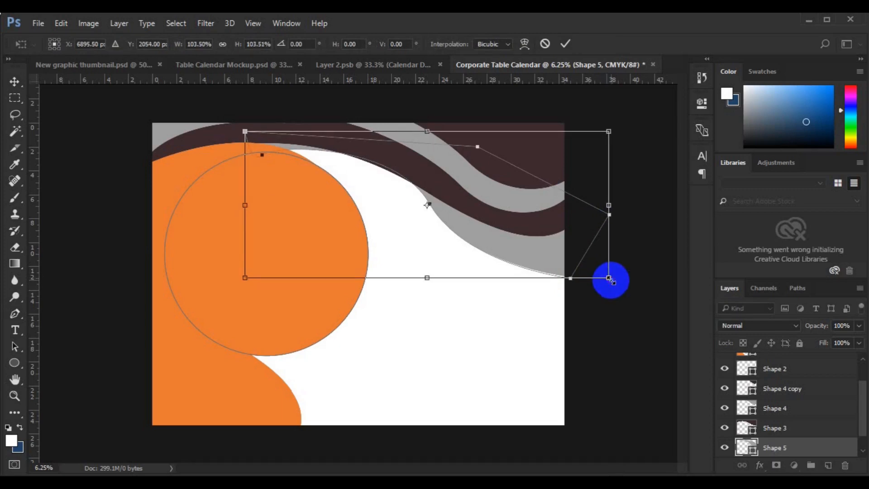
{"action": "key", "text": "shift+Right"}
{"action": "key", "text": "shift+Right"}
{"action": "key", "text": "shift+Right"}
{"action": "key", "text": "shift+Right"}
{"action": "key", "text": "shift+Right"}
{"action": "key", "text": "shift+Right"}
{"action": "key", "text": "shift+Right"}
{"action": "key", "text": "shift+Right"}
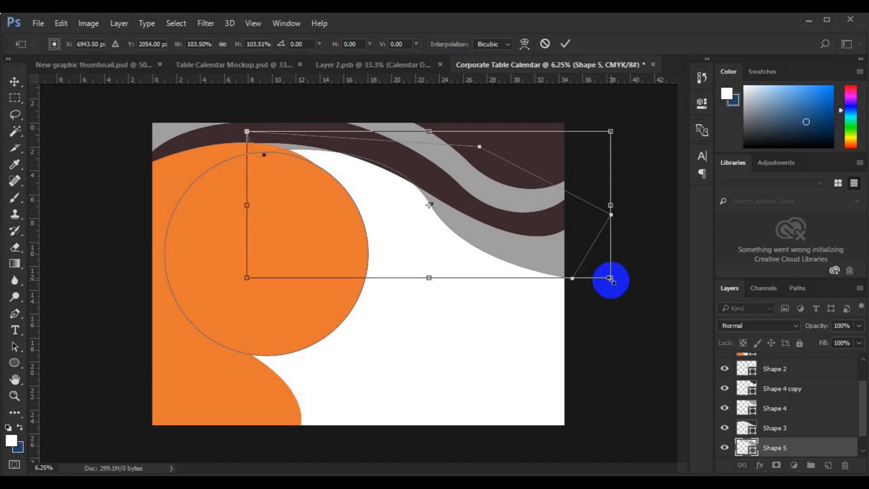
{"action": "key", "text": "Right"}
{"action": "key", "text": "Right"}
{"action": "key", "text": "Right"}
{"action": "key", "text": "Right"}
{"action": "double_click", "coordinate": [612, 280]}
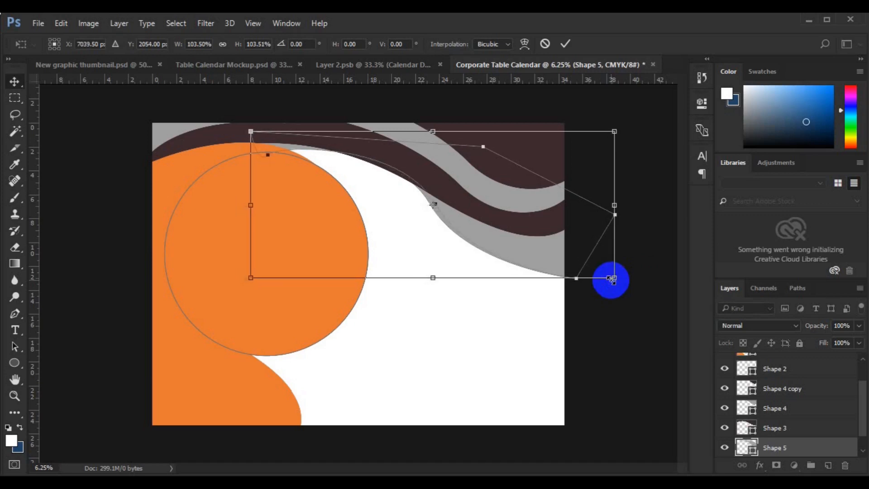
Step: Give the large orange circle a 50 px stroke and change the stroke colour to white #ffffff
{"action": "left_click", "coordinate": [239, 294]}
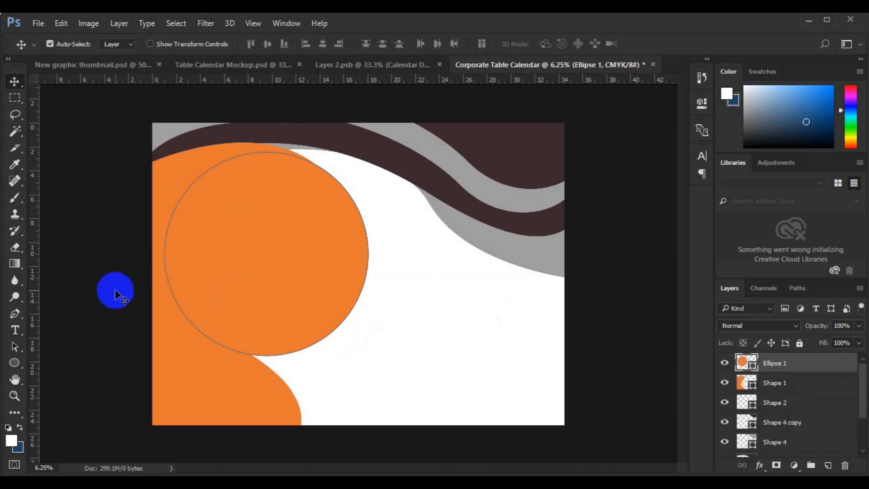
{"action": "key", "text": "u"}
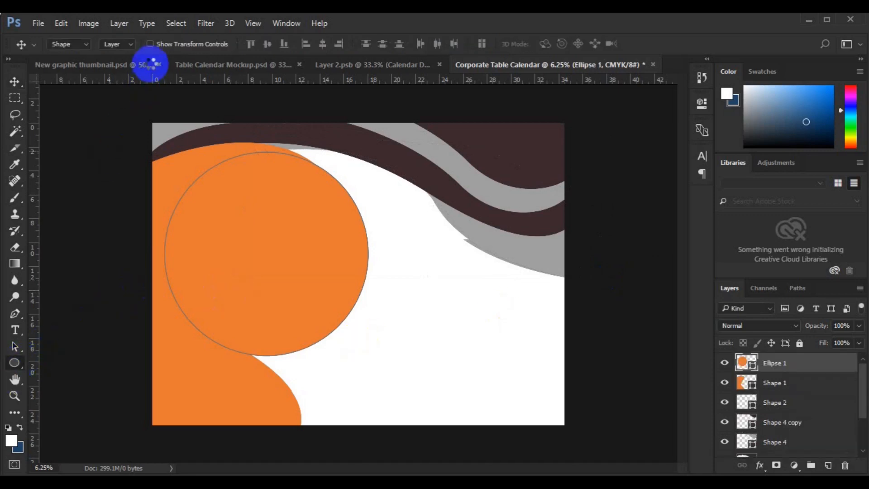
{"action": "left_click", "coordinate": [185, 44]}
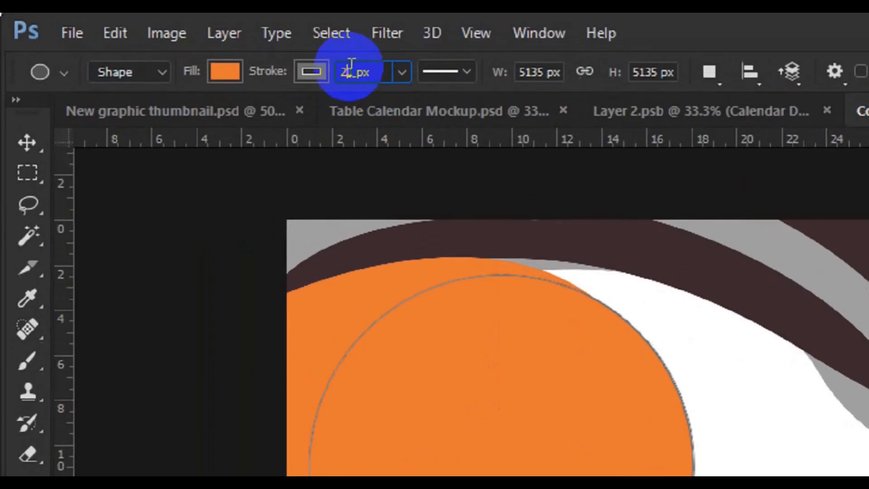
{"action": "type", "text": "50"}
{"action": "key", "text": "Return"}
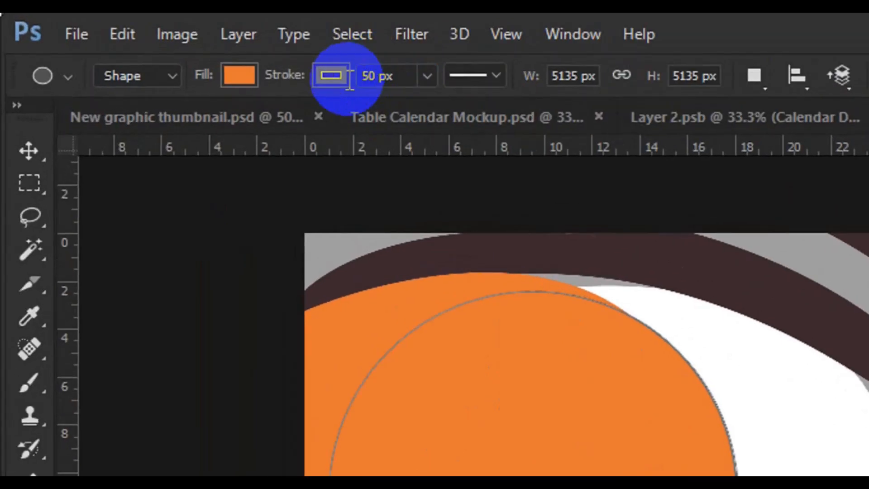
{"action": "left_click", "coordinate": [332, 80]}
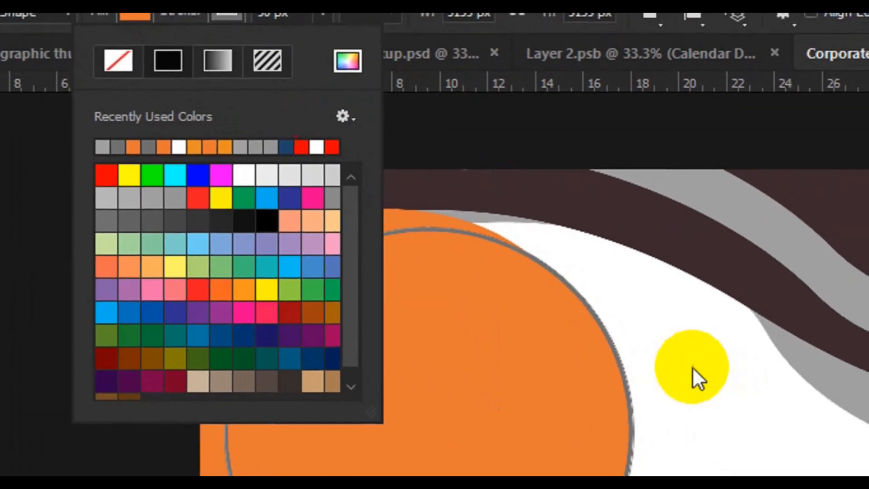
{"action": "left_click", "coordinate": [797, 431]}
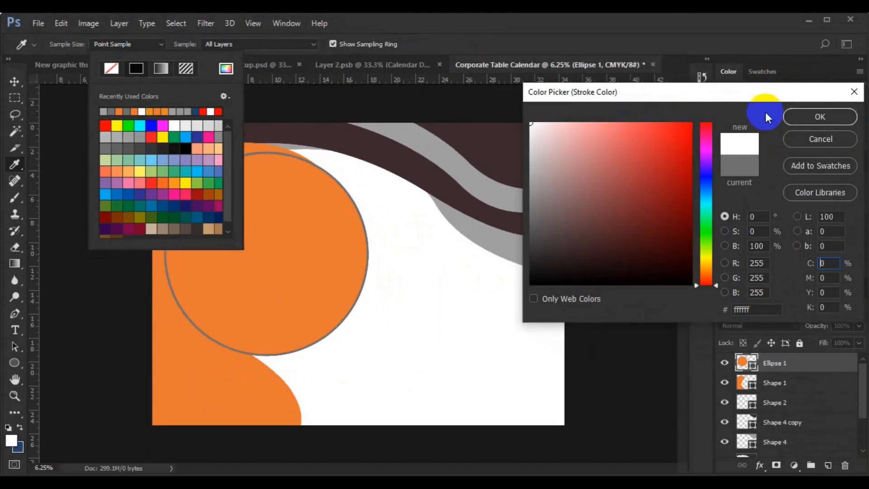
{"action": "left_click", "coordinate": [795, 116]}
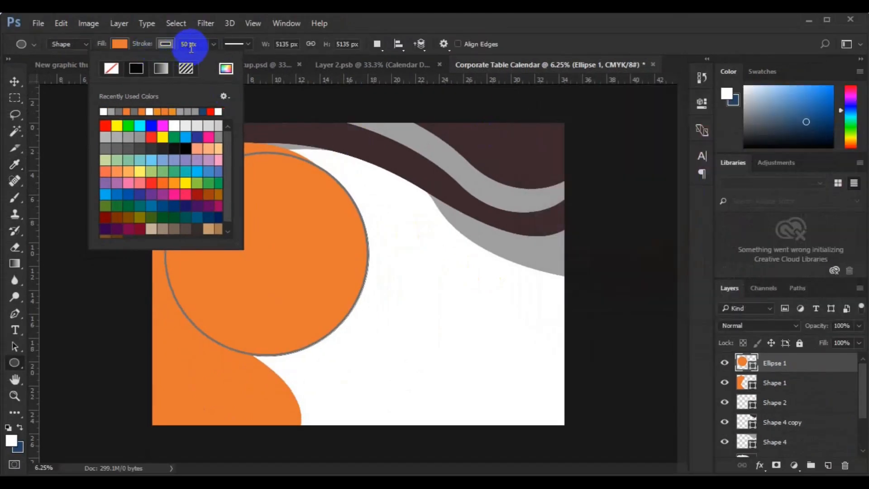
Step: Thicken the orange circle's white stroke, first to 100 px and finally to about 150 px
{"action": "left_click", "coordinate": [189, 45]}
{"action": "double_click", "coordinate": [188, 45]}
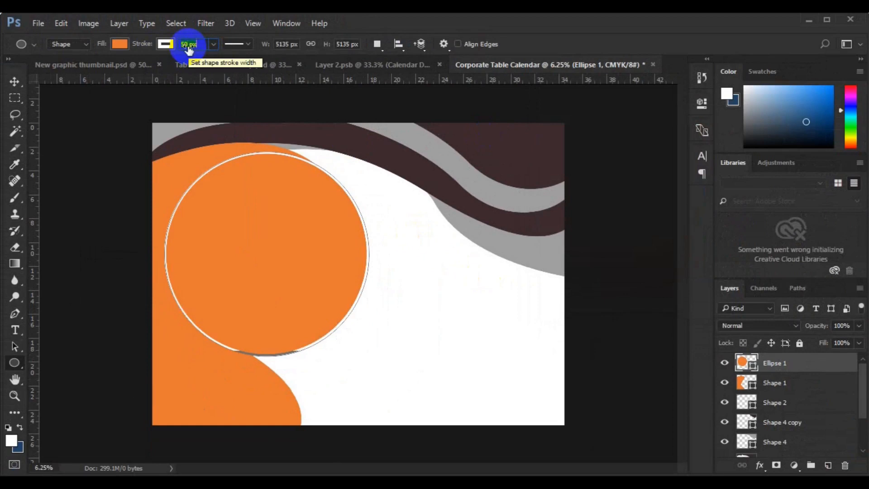
{"action": "type", "text": "100"}
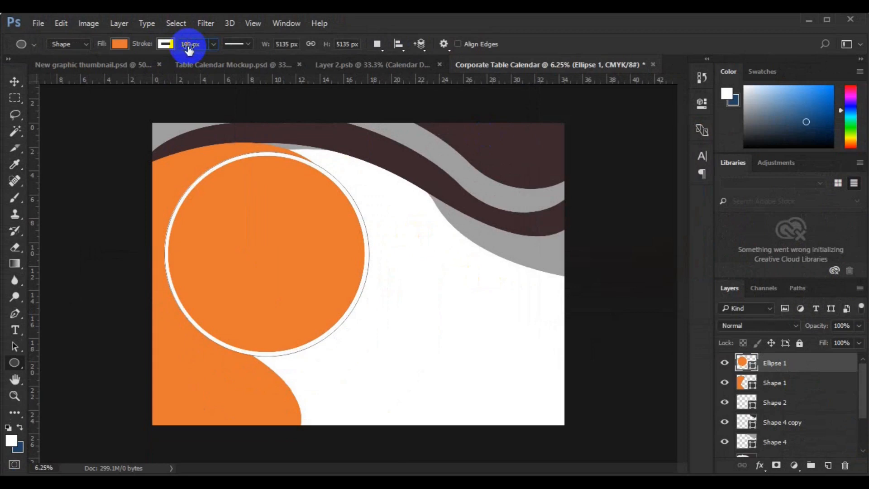
{"action": "type", "text": "15"}
{"action": "left_click", "coordinate": [15, 84]}
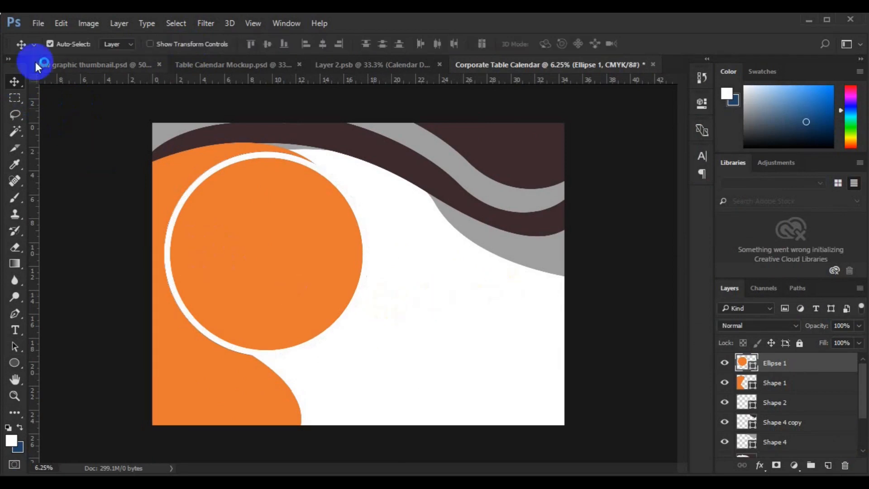
Step: Place the ff10 photo from the Desktop folder freepik stockpoto as an embedded image above the circle layer
{"action": "left_click", "coordinate": [38, 24]}
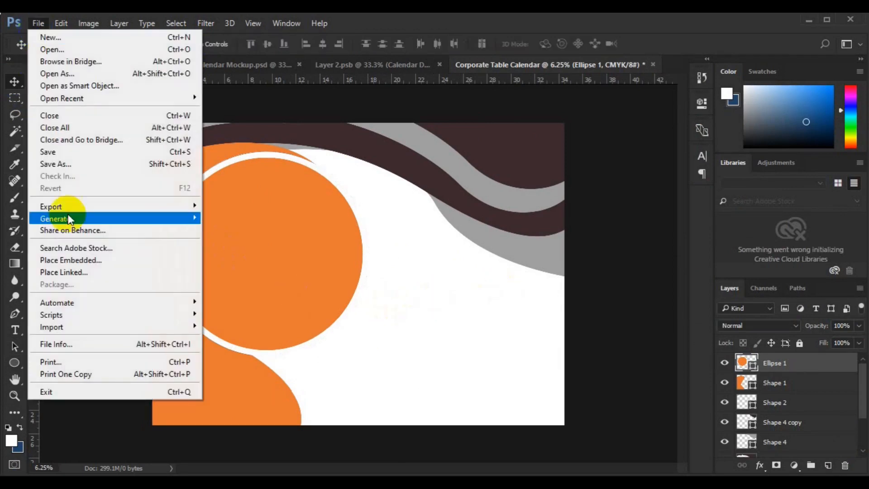
{"action": "left_click", "coordinate": [78, 258]}
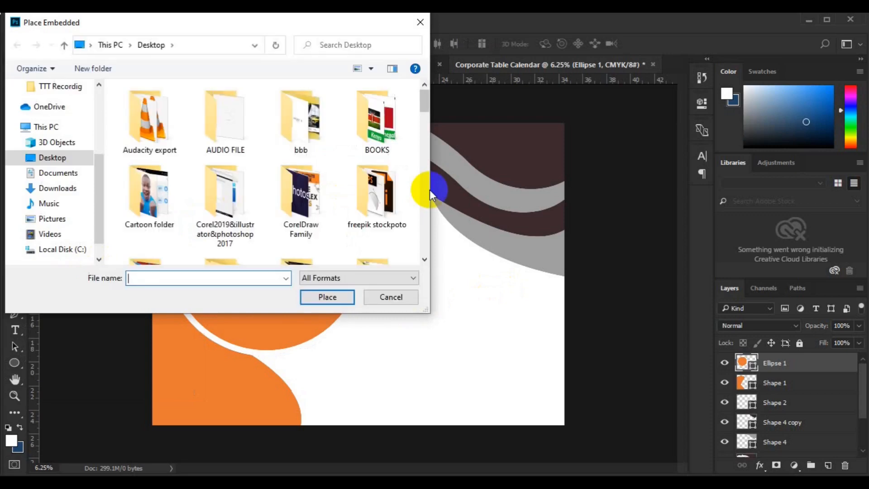
{"action": "double_click", "coordinate": [384, 212]}
{"action": "left_click", "coordinate": [424, 260]}
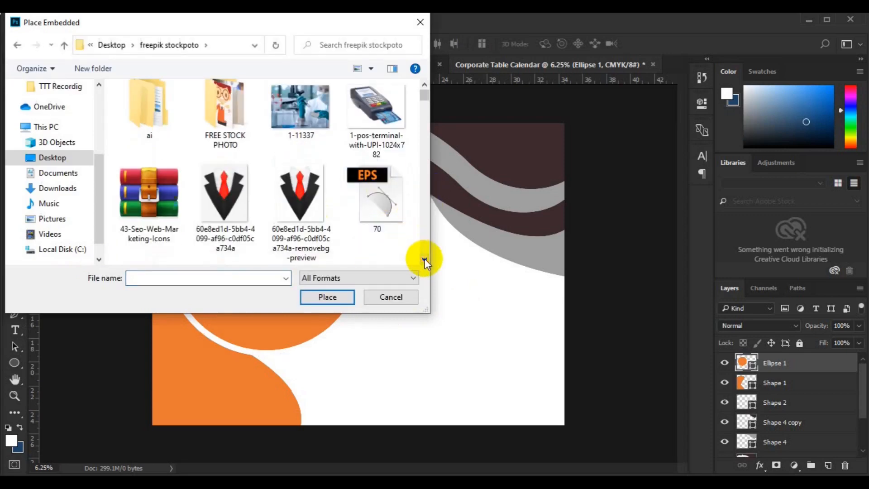
{"action": "left_click", "coordinate": [425, 259]}
{"action": "left_click", "coordinate": [425, 259]}
{"action": "left_click", "coordinate": [424, 259]}
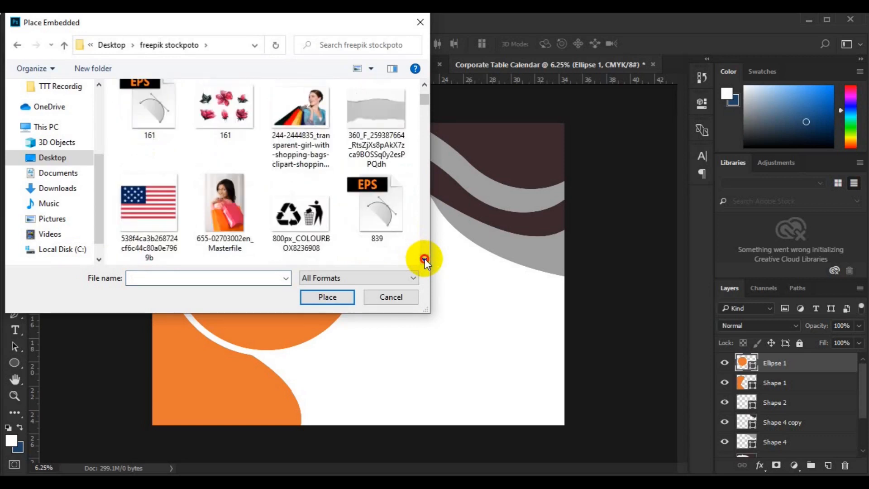
{"action": "left_click", "coordinate": [424, 259]}
{"action": "left_click", "coordinate": [424, 259]}
{"action": "left_click", "coordinate": [424, 259]}
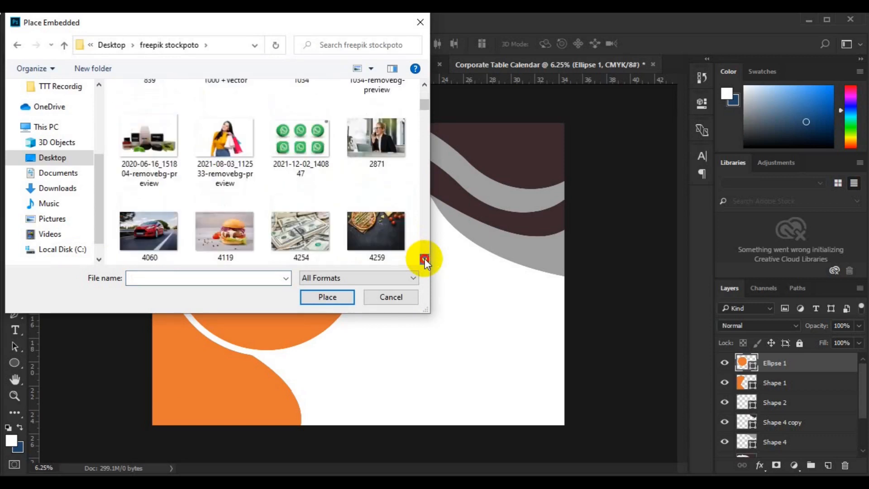
{"action": "left_click", "coordinate": [425, 259]}
{"action": "left_click", "coordinate": [424, 259]}
{"action": "left_click", "coordinate": [425, 259]}
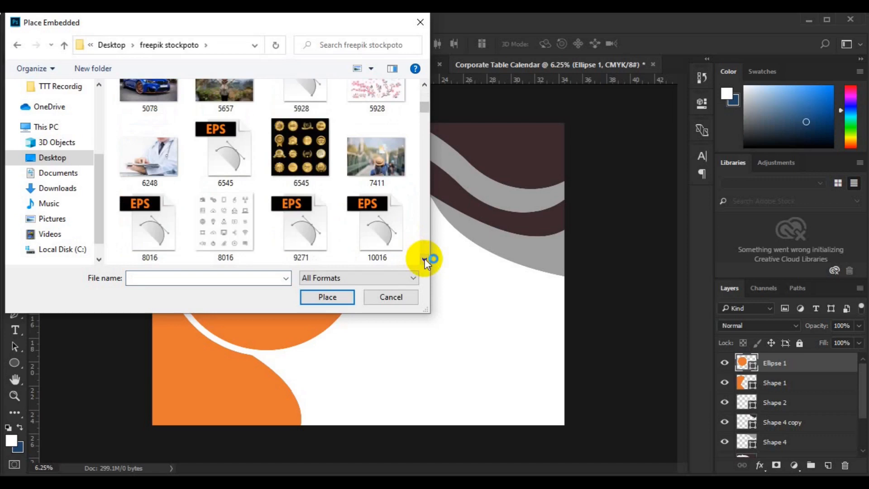
{"action": "left_click", "coordinate": [425, 259]}
{"action": "left_click", "coordinate": [425, 259]}
{"action": "left_click", "coordinate": [424, 258]}
{"action": "left_click", "coordinate": [424, 259]}
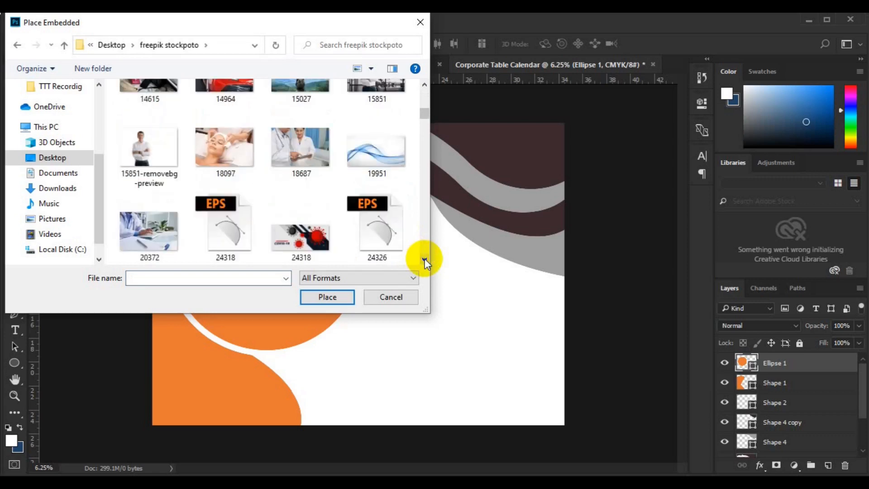
{"action": "left_click", "coordinate": [425, 259]}
{"action": "left_click", "coordinate": [424, 258]}
{"action": "left_click", "coordinate": [424, 259]}
{"action": "left_click", "coordinate": [424, 259]}
{"action": "left_click", "coordinate": [425, 259]}
{"action": "left_click", "coordinate": [425, 259]}
{"action": "left_click", "coordinate": [425, 259]}
{"action": "left_click", "coordinate": [424, 259]}
{"action": "left_click", "coordinate": [425, 259]}
{"action": "left_click", "coordinate": [425, 259]}
{"action": "left_click", "coordinate": [425, 259]}
{"action": "left_click", "coordinate": [425, 259]}
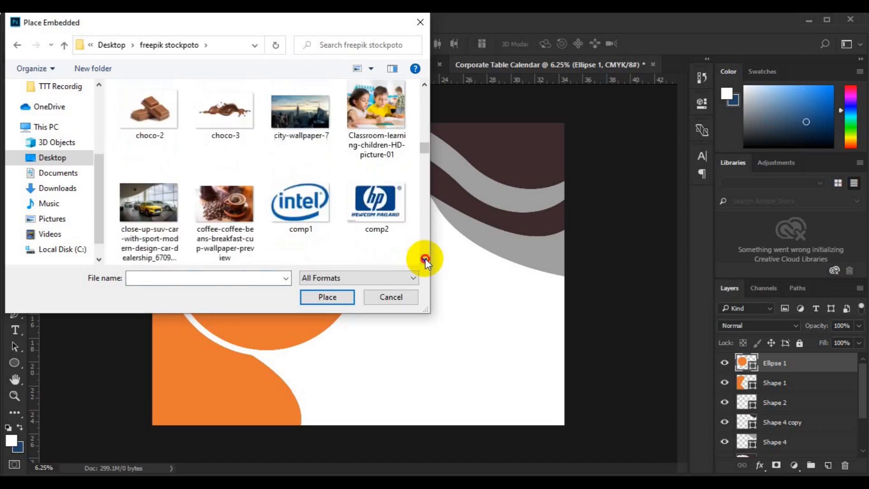
{"action": "left_click", "coordinate": [425, 259]}
{"action": "left_click", "coordinate": [425, 259]}
{"action": "left_click", "coordinate": [425, 259]}
{"action": "left_click", "coordinate": [425, 259]}
{"action": "left_click", "coordinate": [425, 259]}
{"action": "left_click", "coordinate": [425, 258]}
{"action": "left_click", "coordinate": [425, 259]}
{"action": "left_click", "coordinate": [425, 259]}
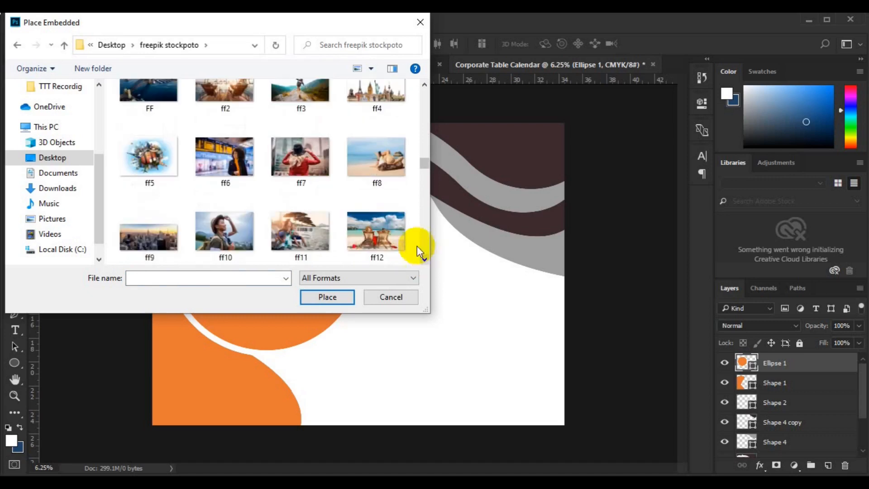
{"action": "left_click", "coordinate": [243, 235]}
{"action": "left_click", "coordinate": [327, 296]}
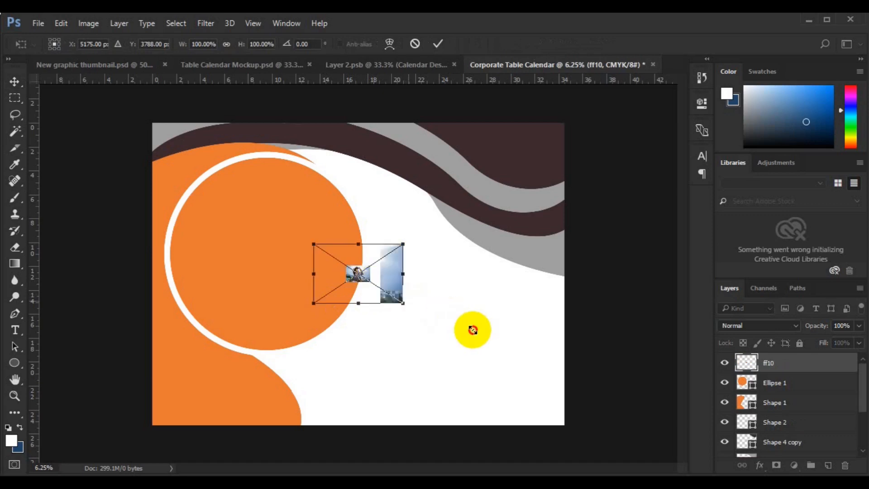
Step: Scale the placed photo proportionally to about 1206% and move it over the orange circle
{"action": "left_click_drag", "start_coordinate": [472, 330], "coordinate": [503, 374]}
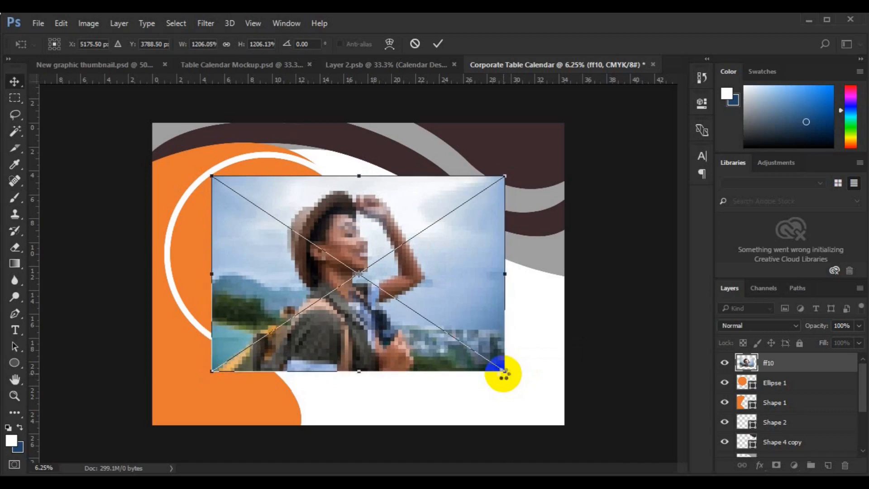
{"action": "key", "text": "Return"}
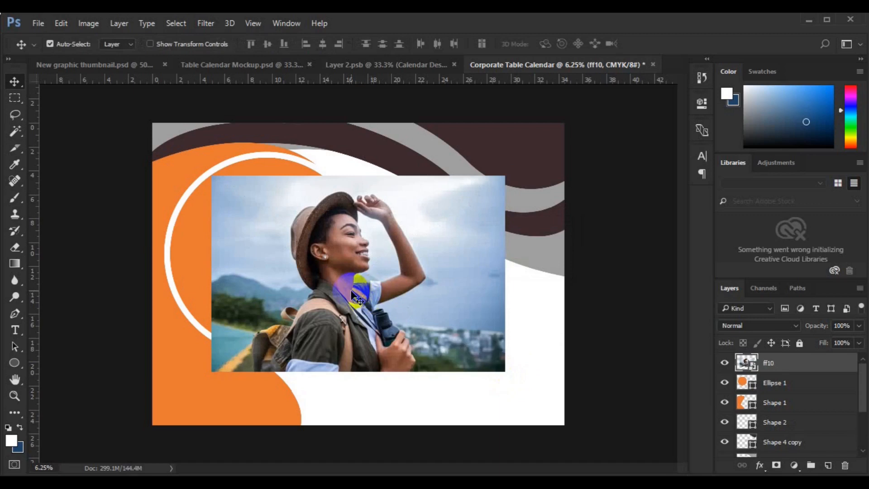
{"action": "left_click_drag", "start_coordinate": [252, 246], "coordinate": [302, 285]}
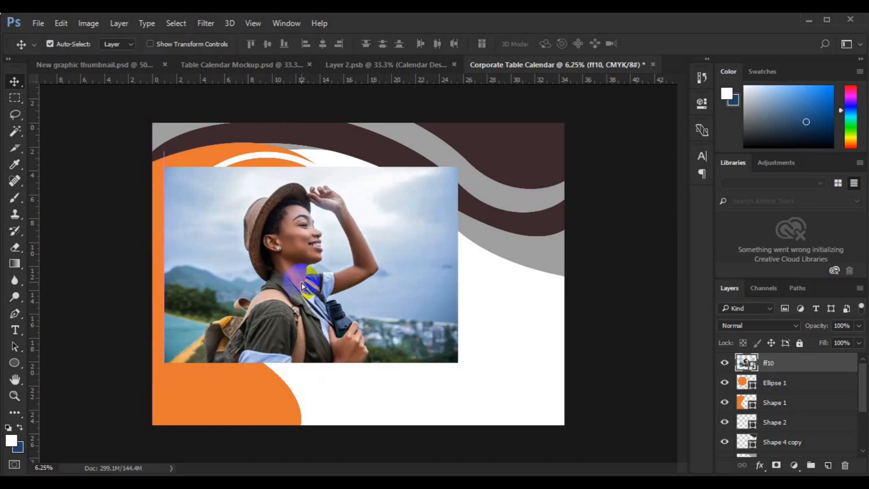
Step: Clip the ff10 photo to the circle with a clipping mask and shift it up and left within the circle
{"action": "right_click", "coordinate": [780, 360]}
{"action": "left_click", "coordinate": [569, 349]}
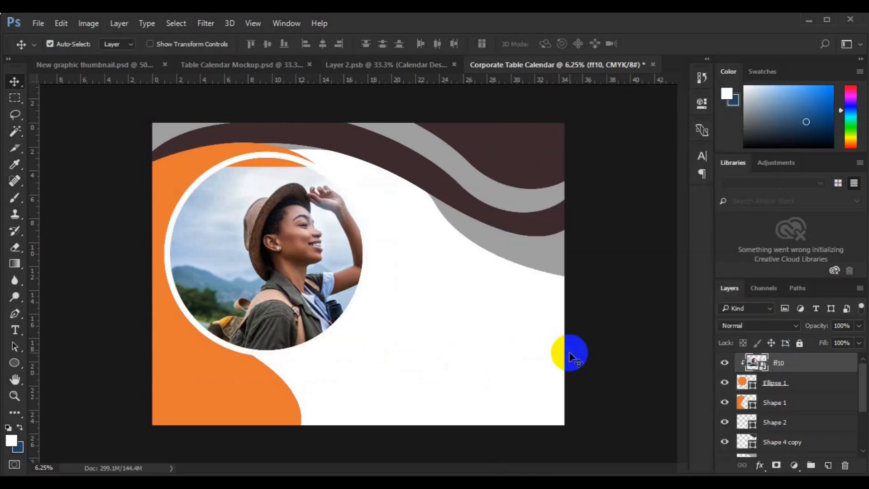
{"action": "left_click_drag", "start_coordinate": [300, 289], "coordinate": [279, 281]}
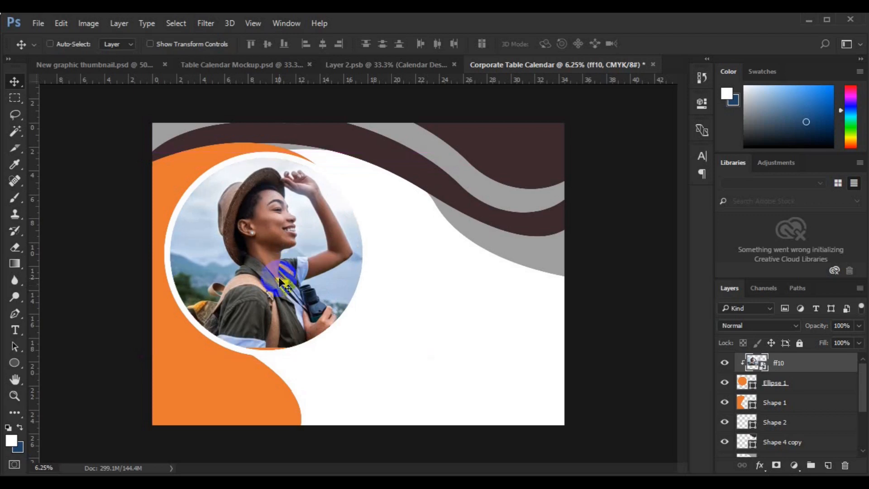
Step: Enlarge the clipped photo proportionally to about 1240% and nudge it about 16 px to the right
{"action": "key", "text": "ctrl+t"}
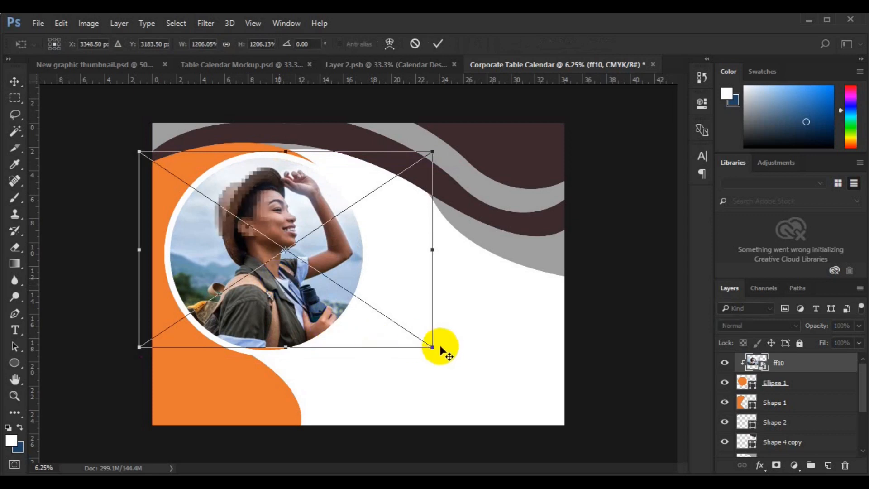
{"action": "left_click_drag", "start_coordinate": [433, 347], "coordinate": [437, 352]}
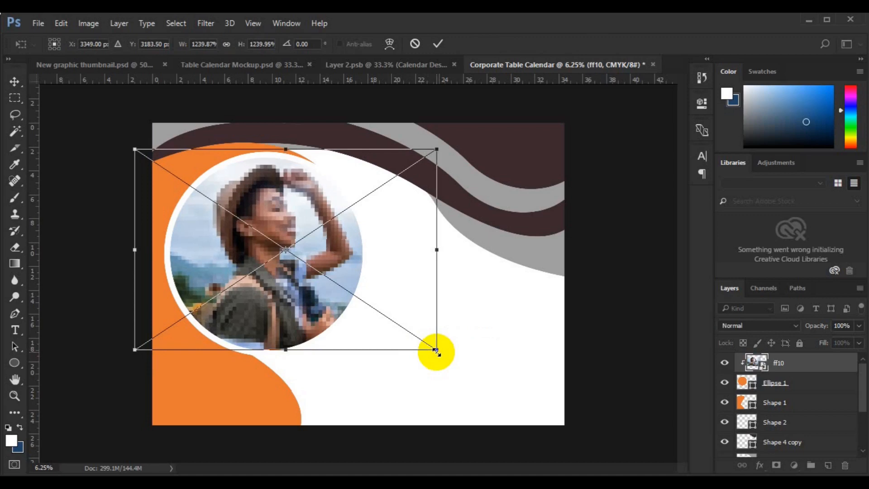
{"action": "key", "text": "Right"}
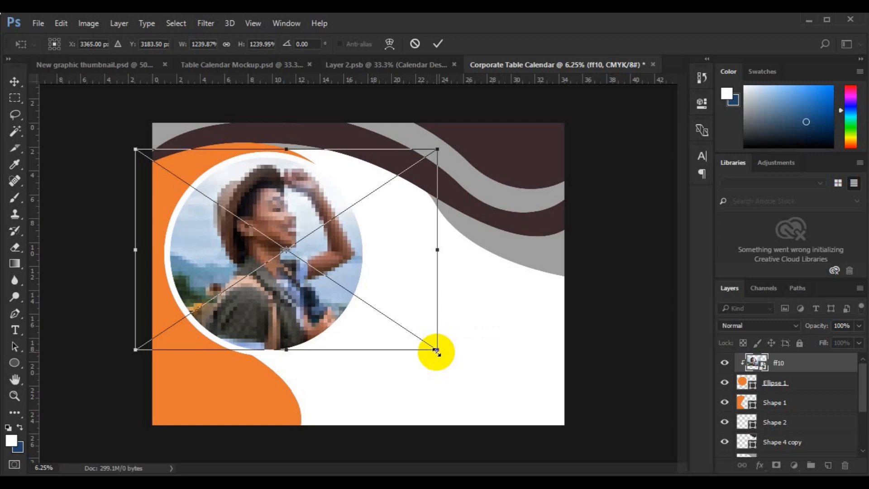
{"action": "key", "text": "Return"}
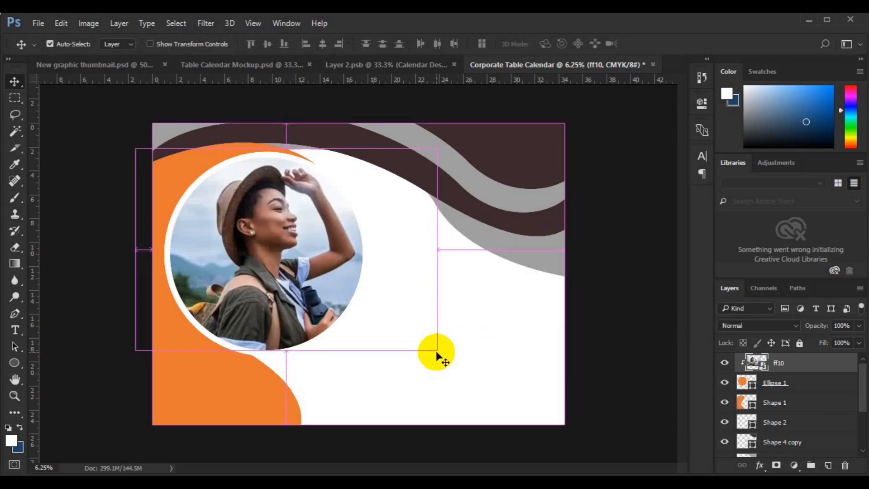
Step: Recolour the large orange curve behind the photo circle (Shape 1) to light blue #25a7e3
{"action": "left_click", "coordinate": [223, 397]}
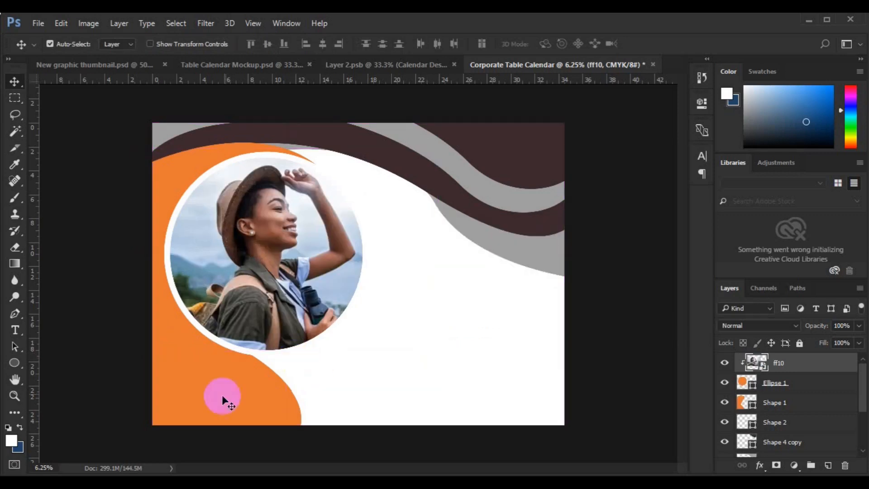
{"action": "double_click", "coordinate": [754, 405]}
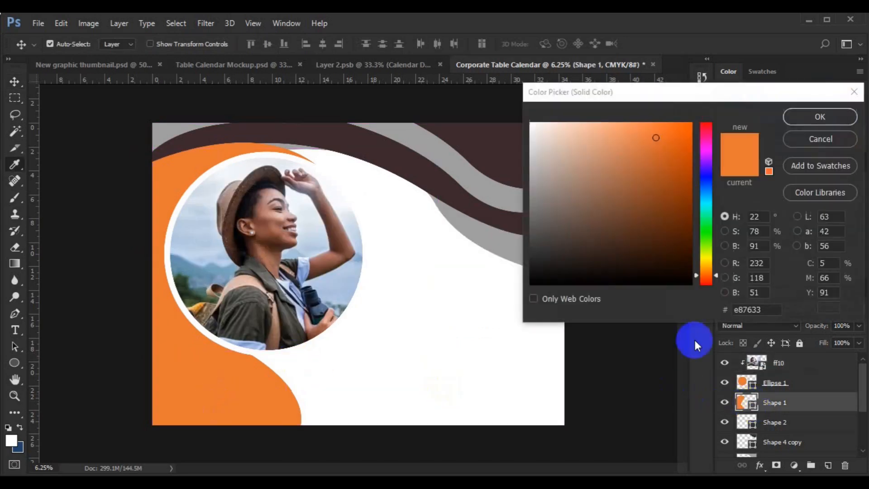
{"action": "left_click", "coordinate": [707, 196]}
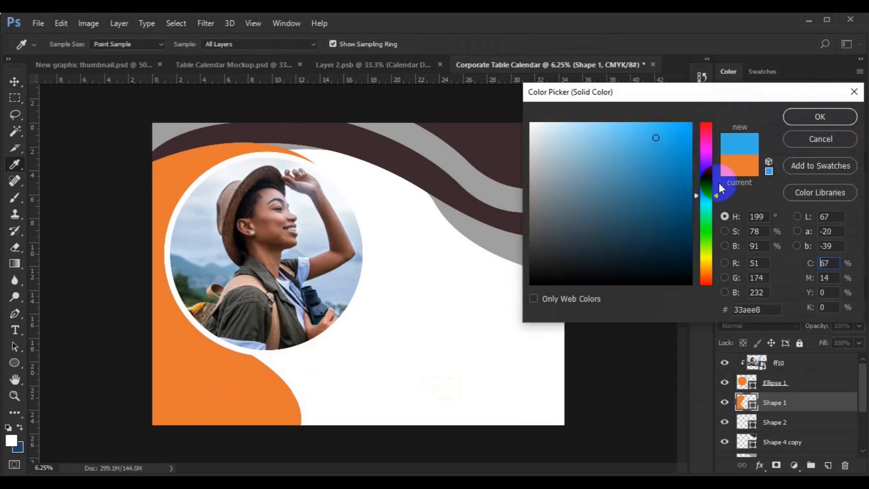
{"action": "left_click", "coordinate": [666, 140]}
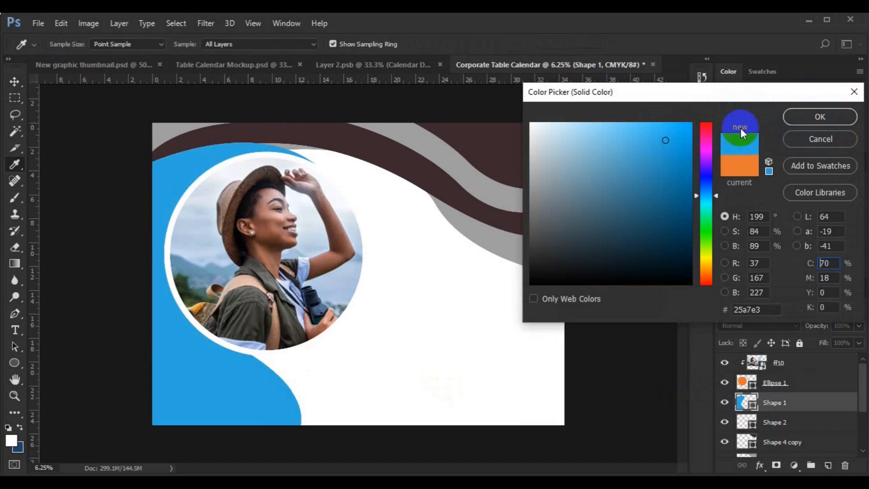
{"action": "left_click", "coordinate": [789, 118]}
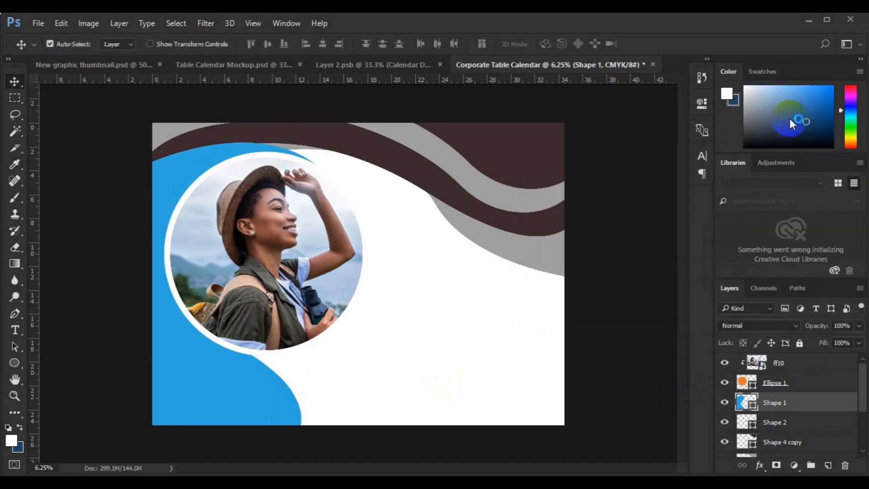
Step: Recolour the dark brown wave (Shape 3) to a deeper blue #158ec6, starting from the blue sampled from the large curve
{"action": "left_click", "coordinate": [422, 173]}
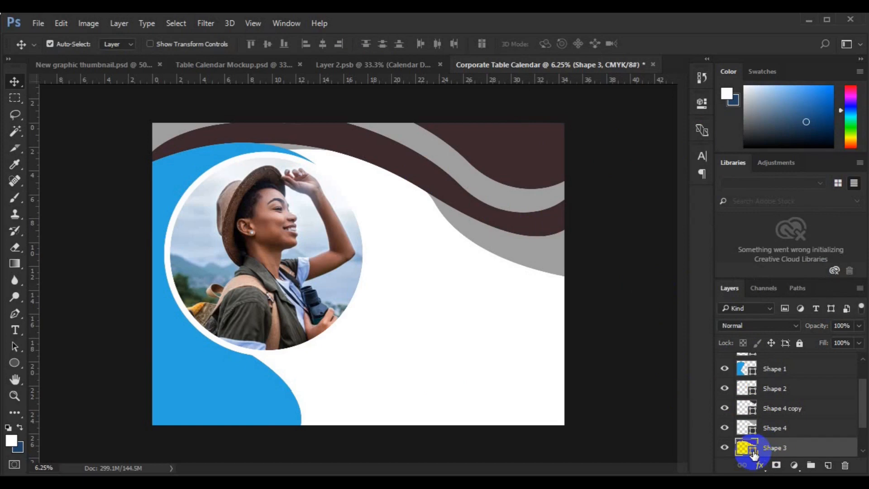
{"action": "double_click", "coordinate": [753, 452]}
{"action": "left_click", "coordinate": [233, 403]}
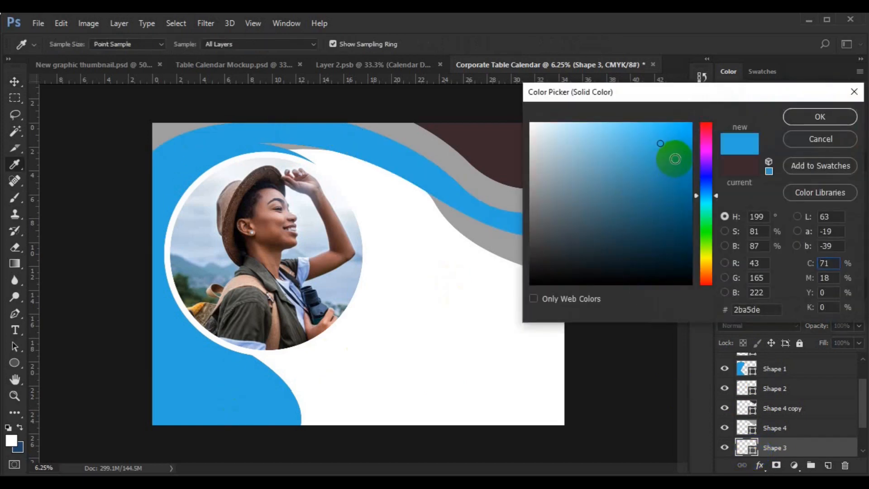
{"action": "left_click", "coordinate": [675, 159]}
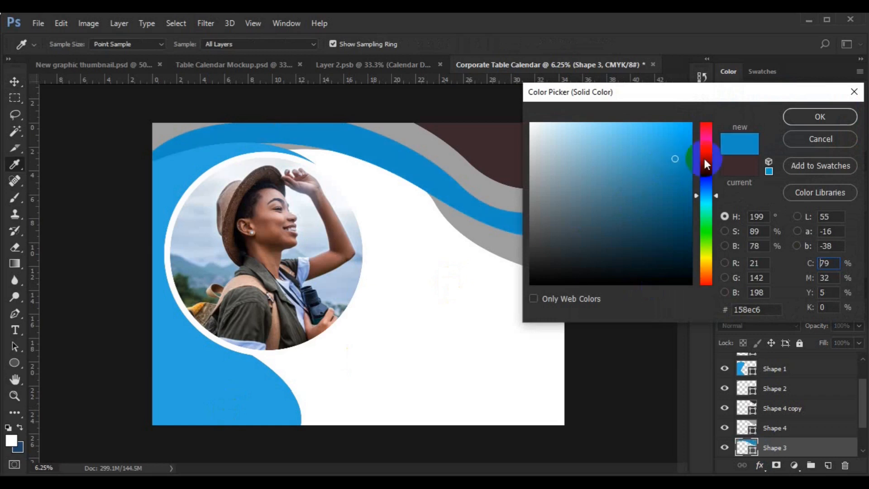
{"action": "left_click", "coordinate": [806, 119]}
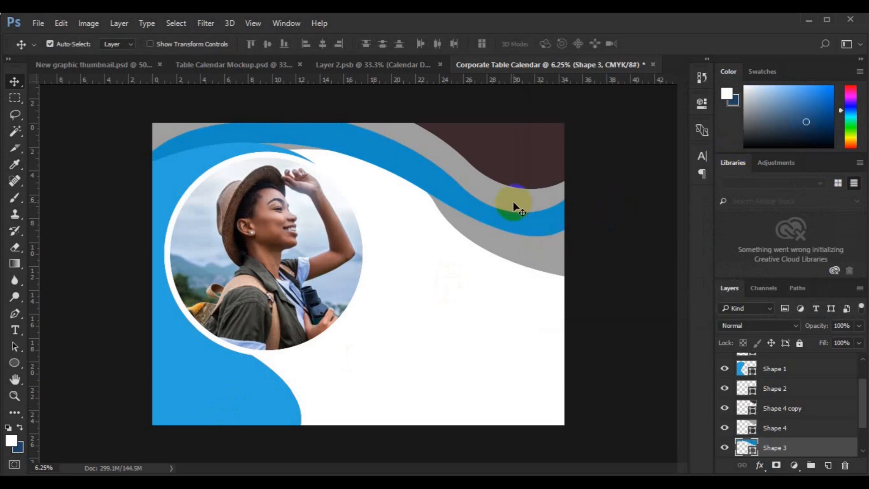
Step: Recolour the upper grey wave (Shape 4) to light blue, sampling the large blue curve and picking a slightly more saturated tone
{"action": "left_click", "coordinate": [734, 422]}
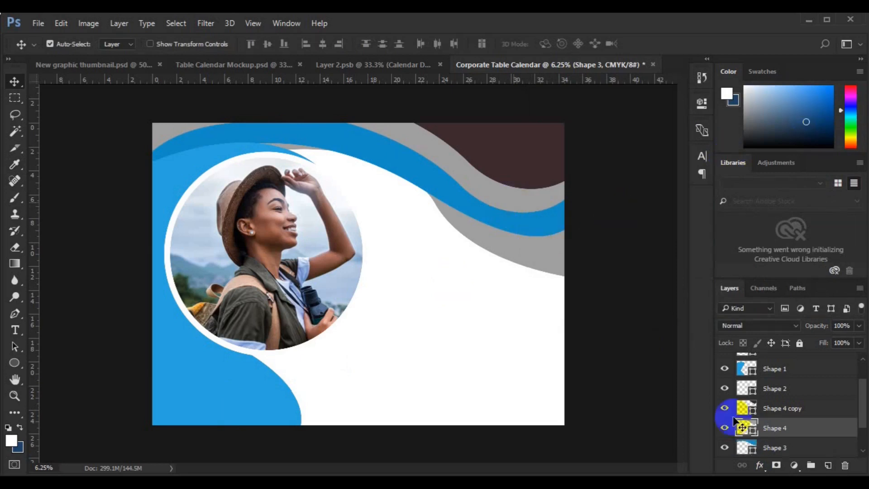
{"action": "double_click", "coordinate": [753, 432]}
{"action": "left_click", "coordinate": [238, 382]}
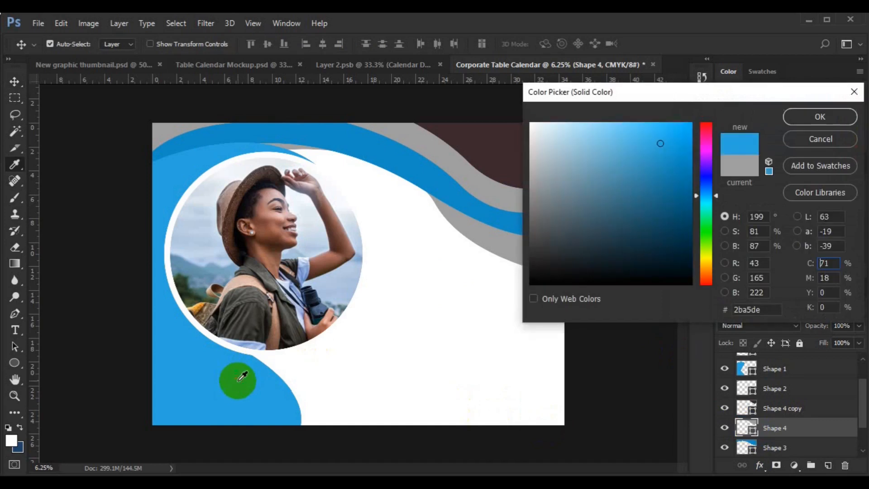
{"action": "left_click", "coordinate": [672, 138]}
{"action": "left_click", "coordinate": [798, 116]}
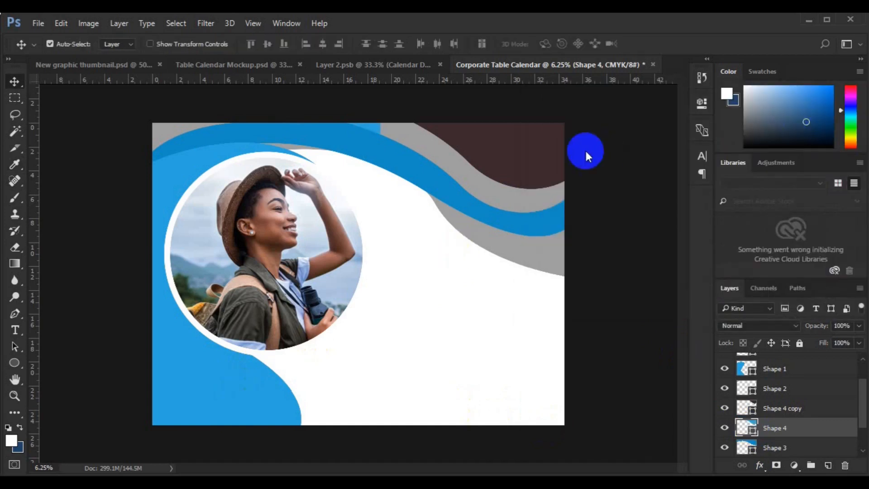
Step: Recolour the dark brown corner curve (Shape 4 copy) to dark blue #0683bd
{"action": "left_click", "coordinate": [516, 162]}
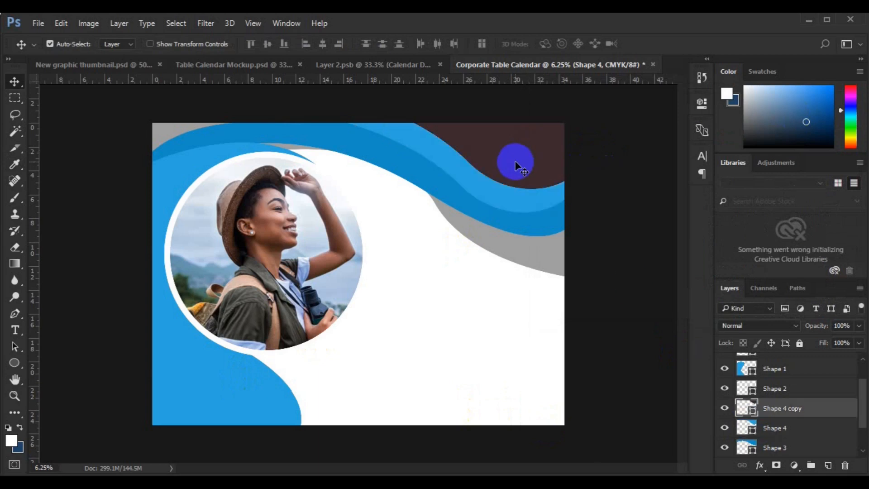
{"action": "left_click", "coordinate": [757, 413]}
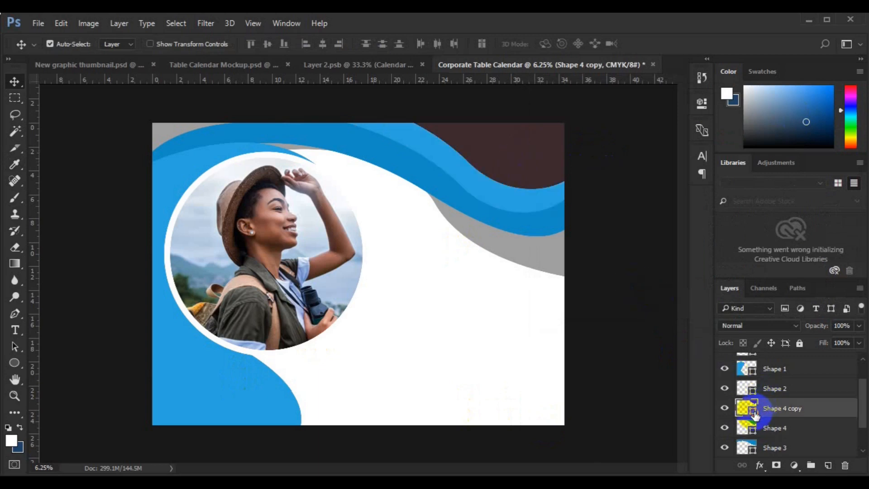
{"action": "double_click", "coordinate": [755, 412]}
{"action": "left_click_drag", "start_coordinate": [426, 185], "coordinate": [687, 165]}
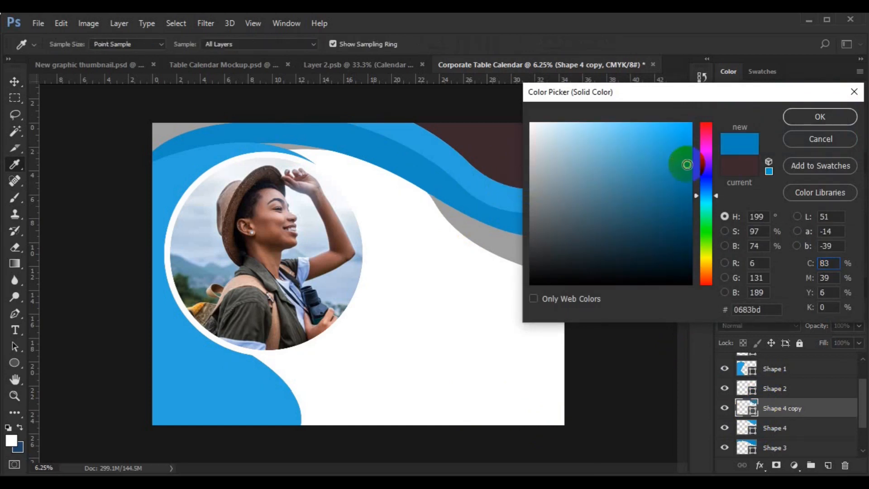
{"action": "left_click", "coordinate": [802, 119]}
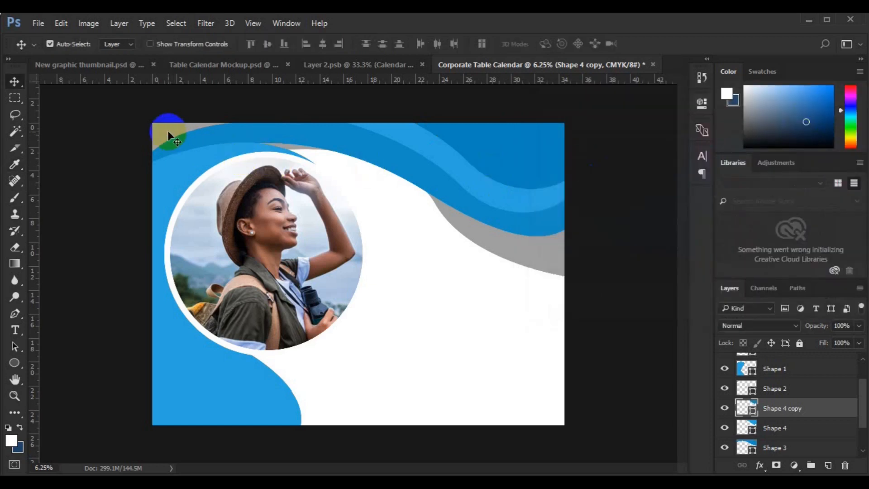
Step: Recolour the grey corner curve above the photo circle (Shape 2) to dark blue #087ab1, starting from a sampled blue
{"action": "left_click", "coordinate": [750, 392]}
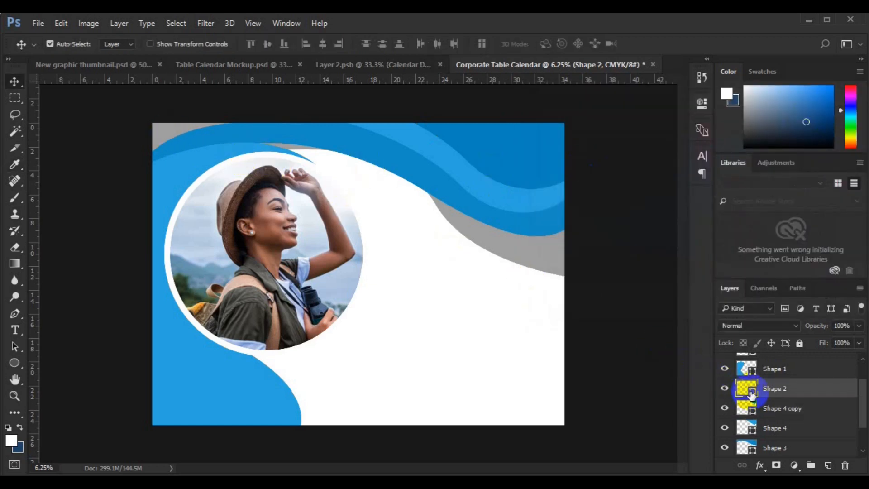
{"action": "double_click", "coordinate": [752, 394]}
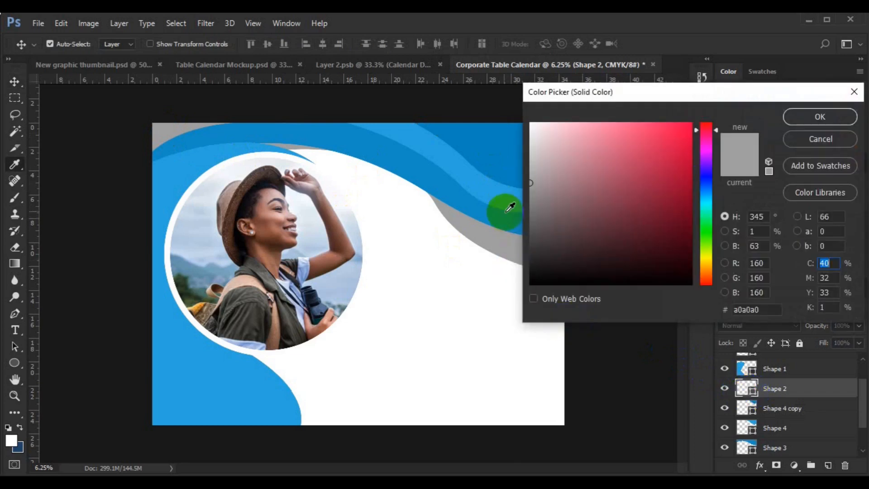
{"action": "left_click", "coordinate": [506, 150]}
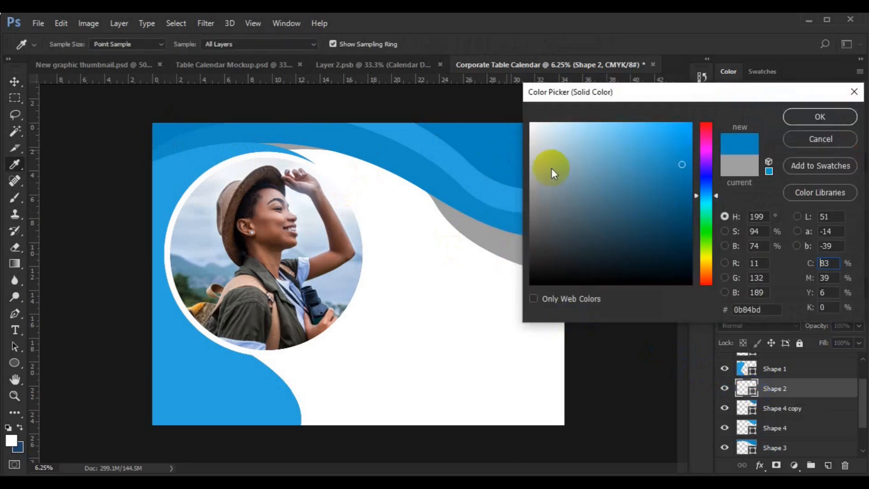
{"action": "left_click", "coordinate": [685, 172]}
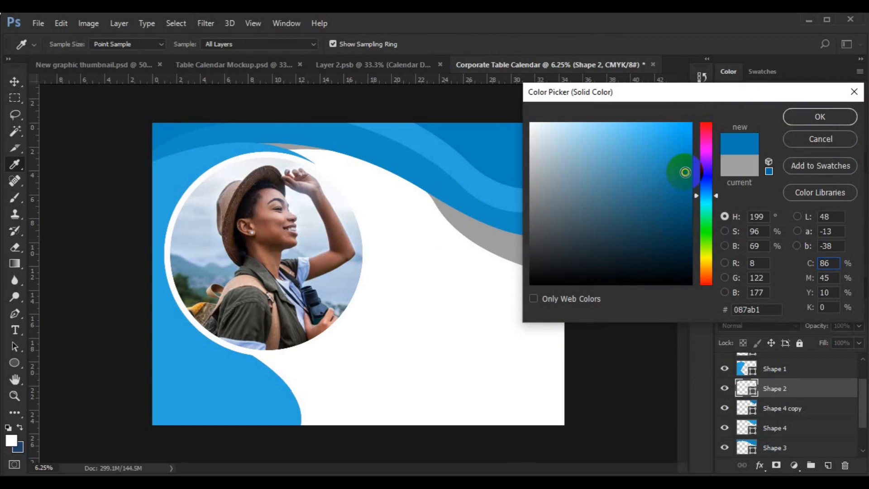
{"action": "left_click", "coordinate": [796, 118]}
{"action": "key", "text": "v"}
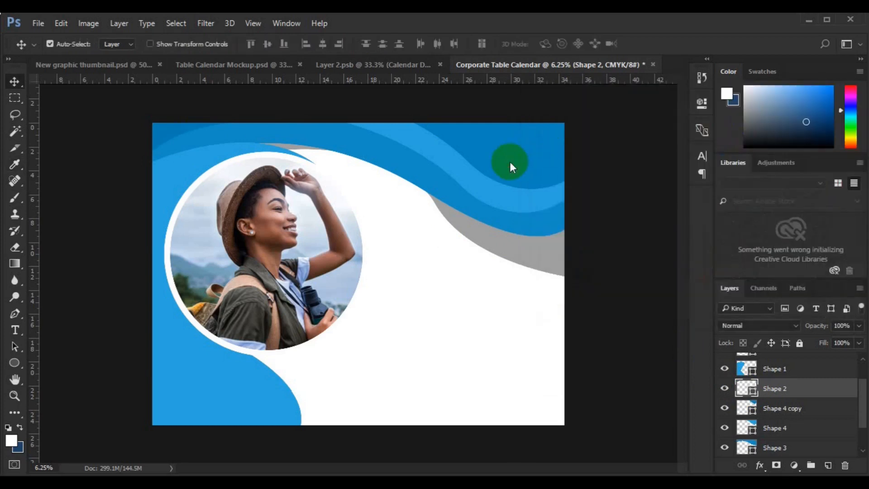
Step: Match the opposite corner curve (Shape 4 copy) to Shape 2 by sampling its dark blue, giving #0a7bb2
{"action": "left_click", "coordinate": [753, 414]}
{"action": "double_click", "coordinate": [754, 414]}
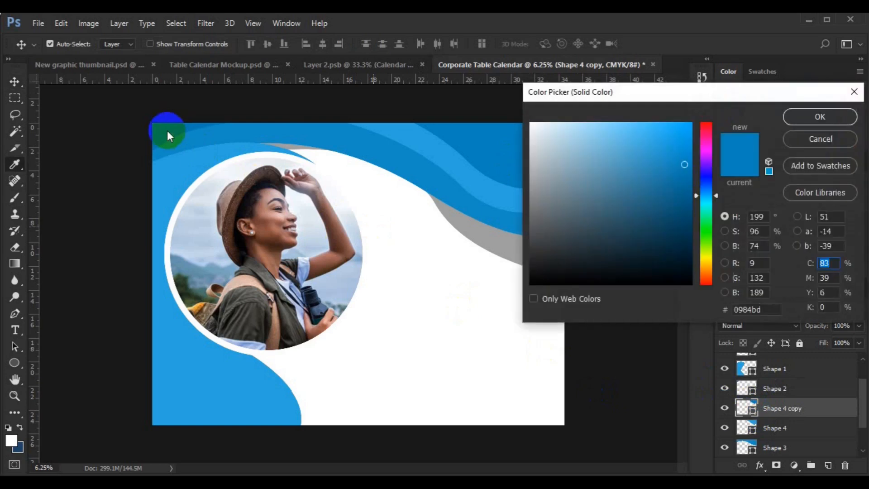
{"action": "left_click_drag", "start_coordinate": [167, 130], "coordinate": [794, 121]}
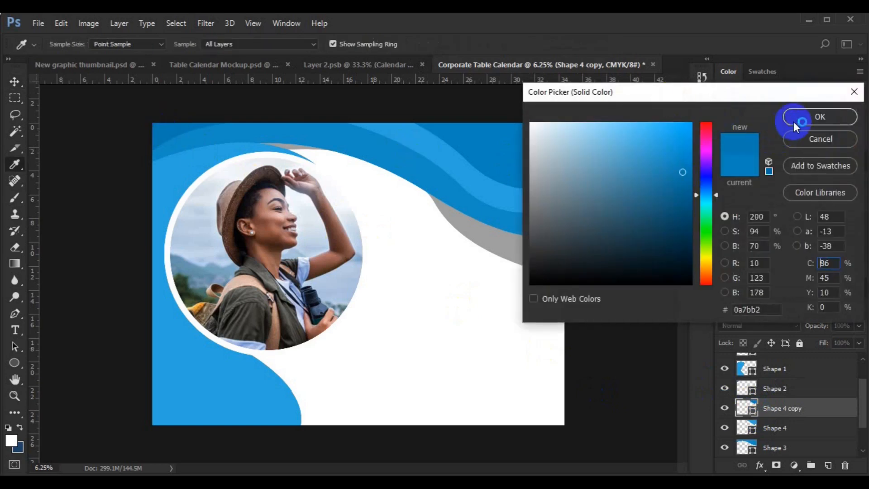
{"action": "left_click", "coordinate": [794, 121]}
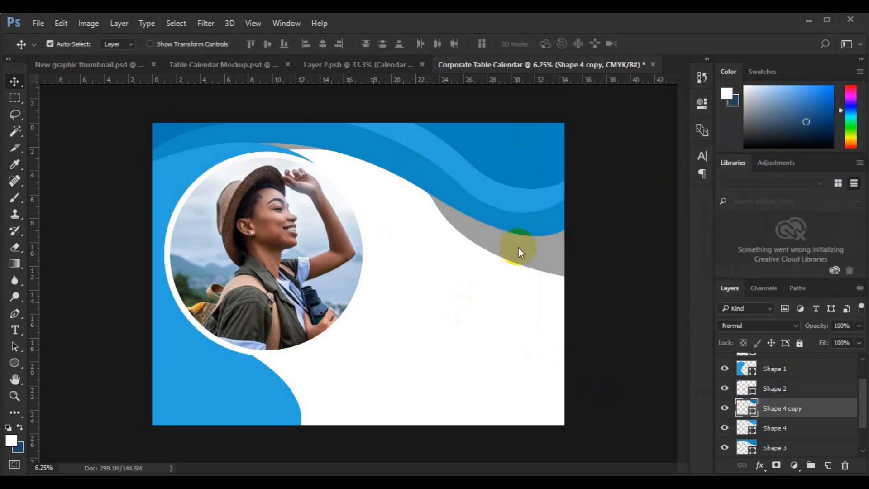
Step: Recolour the remaining grey wave under the blue curves (Shape 5) to pale blue #acd7f6
{"action": "left_click", "coordinate": [518, 250]}
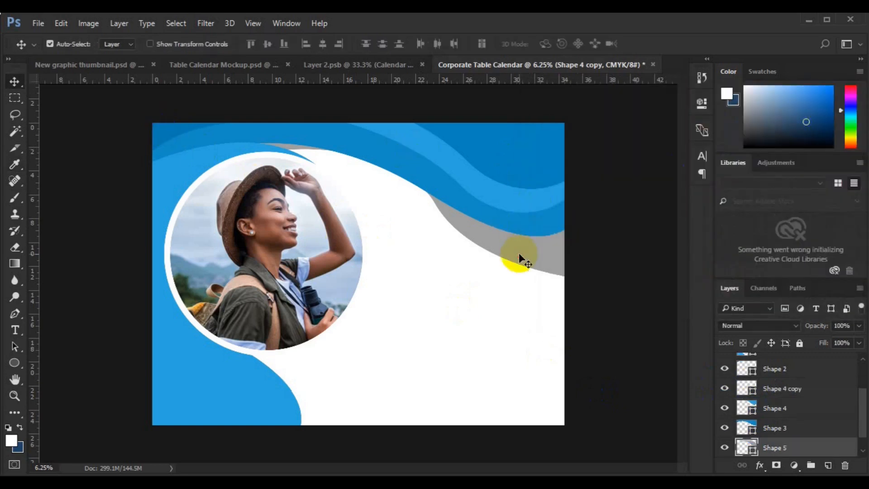
{"action": "double_click", "coordinate": [755, 451]}
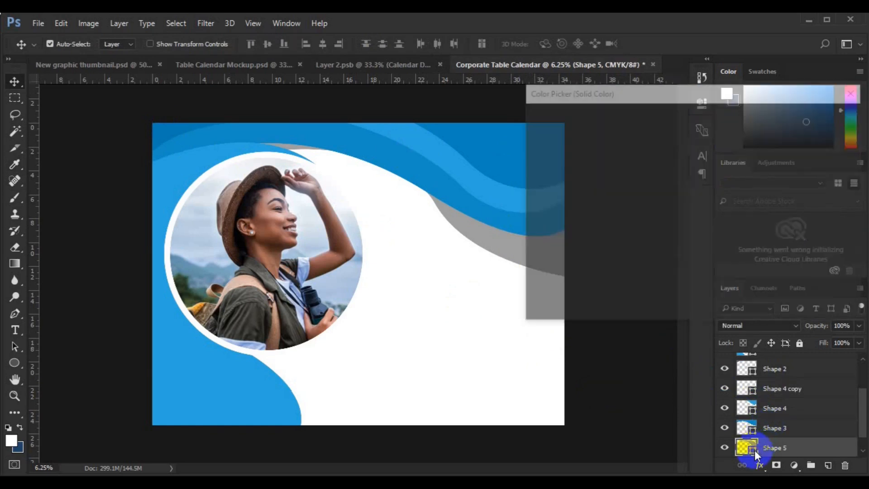
{"action": "left_click", "coordinate": [710, 193]}
{"action": "left_click", "coordinate": [578, 129]}
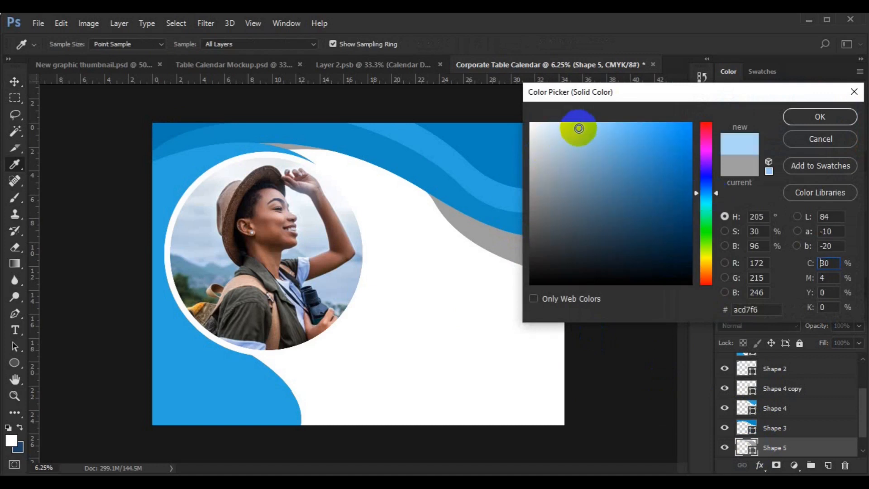
{"action": "left_click", "coordinate": [814, 117]}
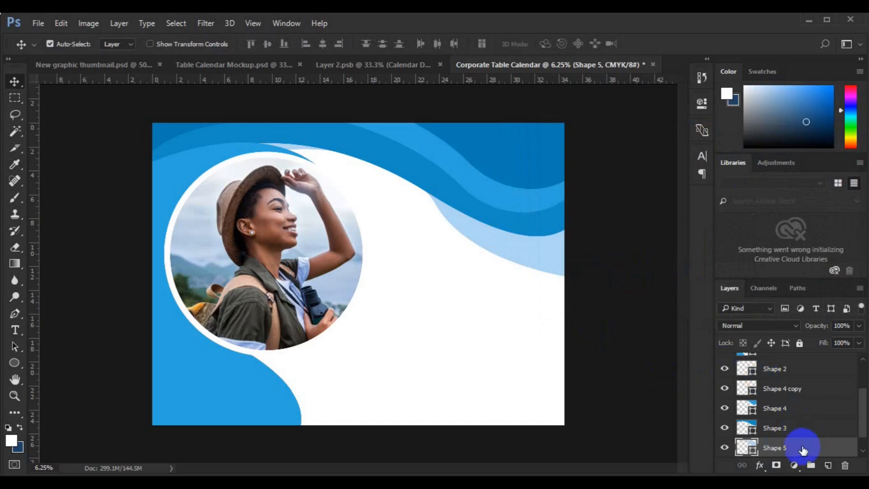
Step: Rasterize Shape 5 and delete its pale blue sliver beside the top of the photo circle using a rectangular selection
{"action": "right_click", "coordinate": [804, 451]}
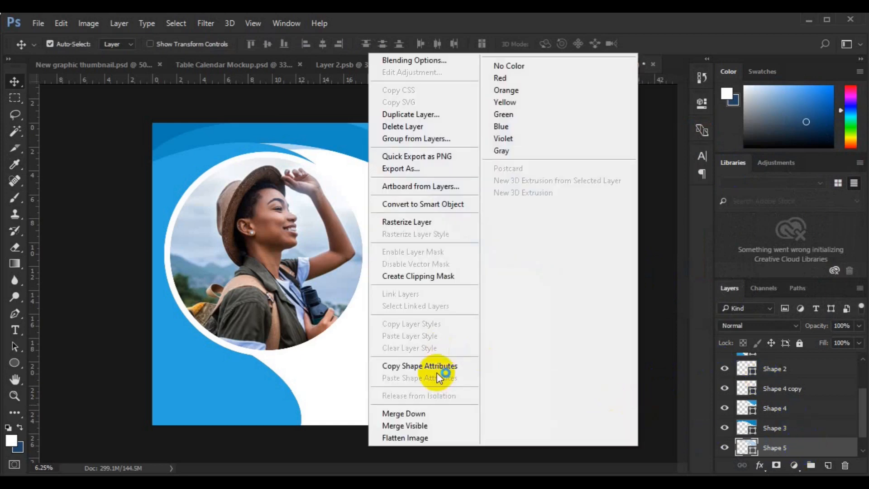
{"action": "left_click", "coordinate": [442, 223]}
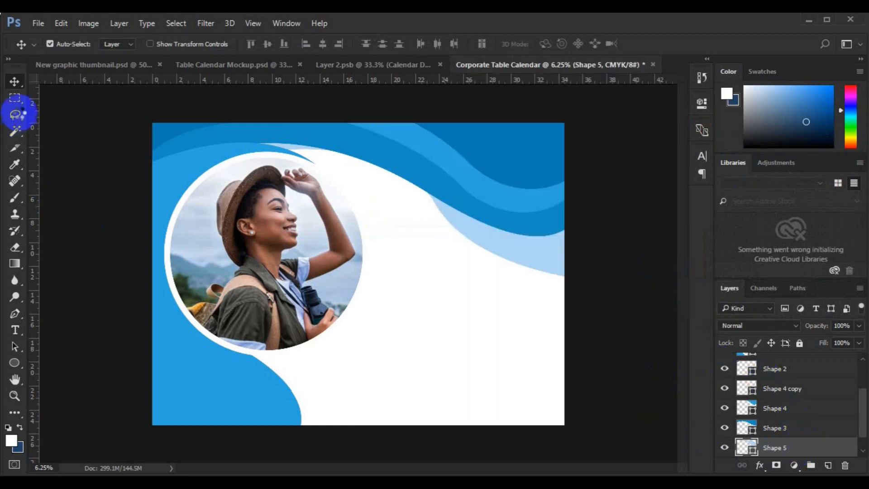
{"action": "left_click", "coordinate": [15, 100]}
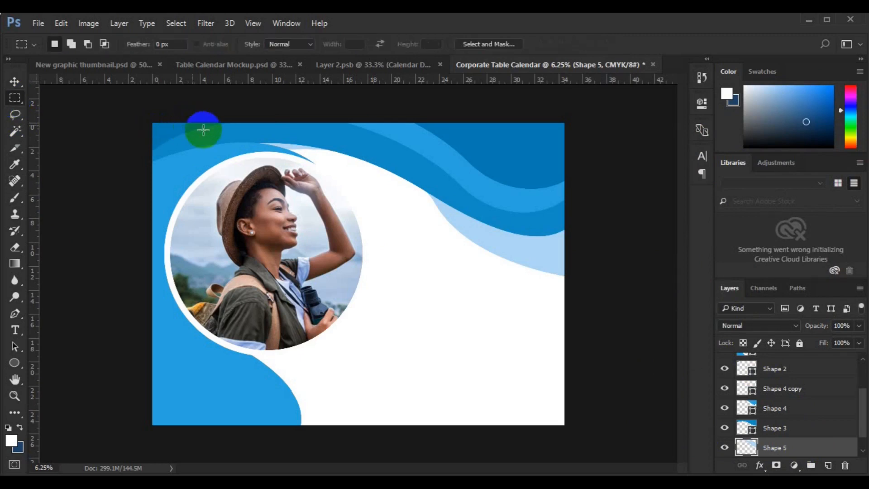
{"action": "left_click_drag", "start_coordinate": [365, 186], "coordinate": [365, 186]}
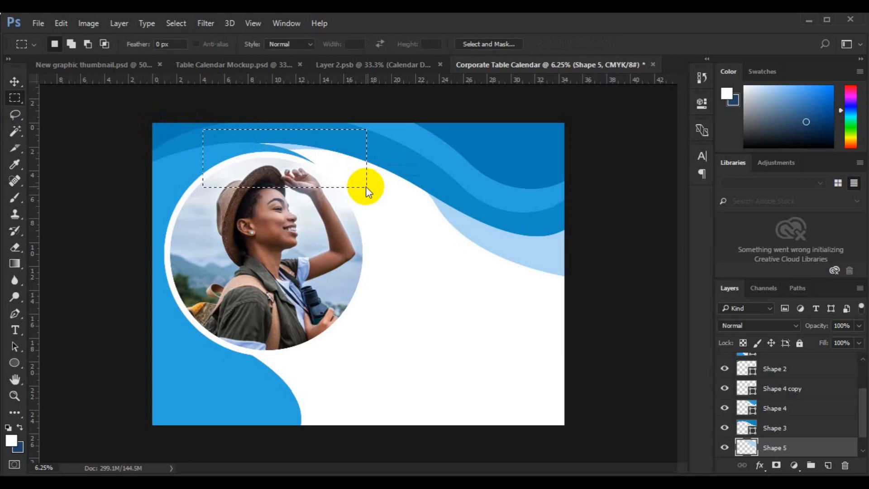
{"action": "left_click", "coordinate": [365, 186]}
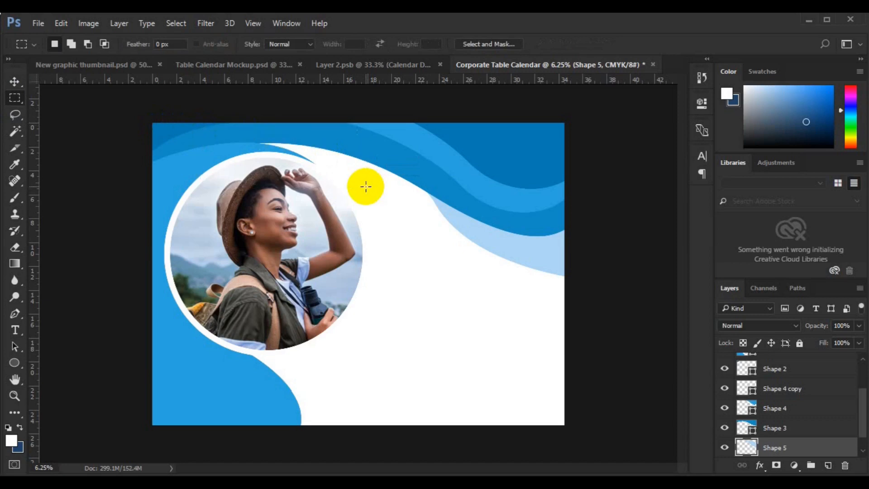
{"action": "key", "text": "v"}
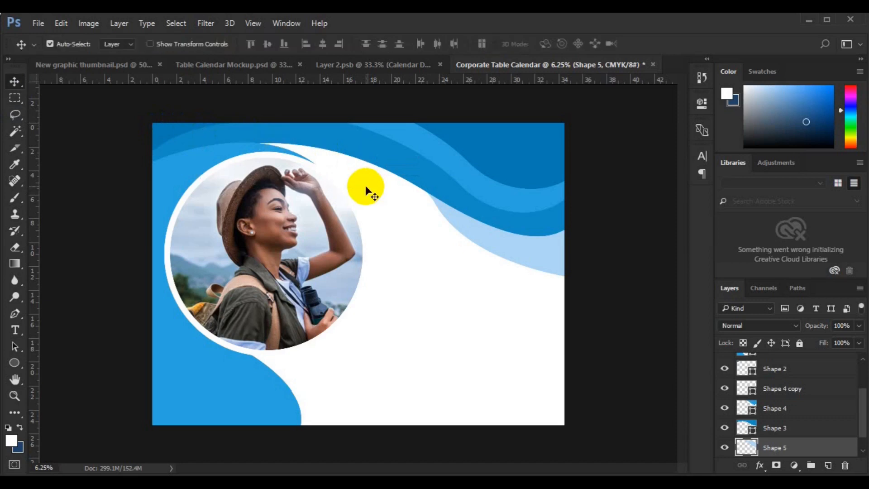
Step: Save the document and select the Background layer
{"action": "key", "text": "ctrl+s"}
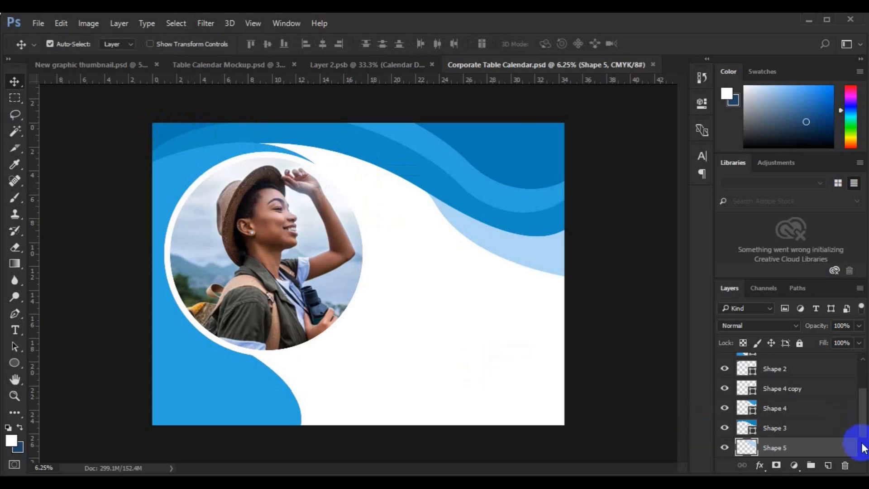
{"action": "left_click", "coordinate": [862, 448]}
{"action": "left_click", "coordinate": [543, 410]}
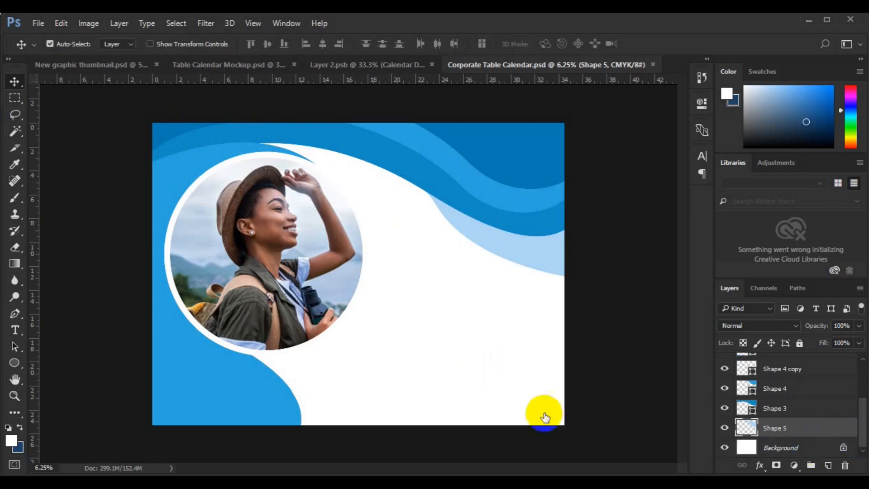
Step: Import page 1 of Nigeria October 2022.pdf from the Downloads folder, cropped to its bounding box
{"action": "left_click", "coordinate": [40, 24]}
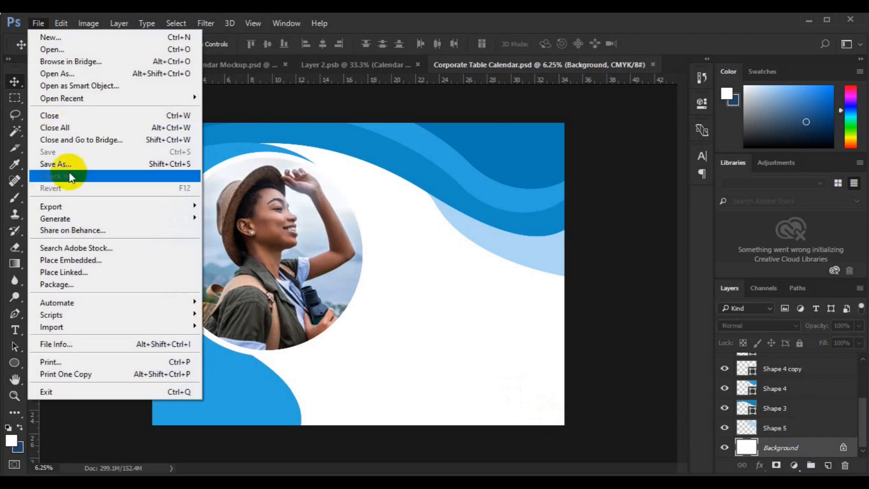
{"action": "left_click", "coordinate": [96, 262]}
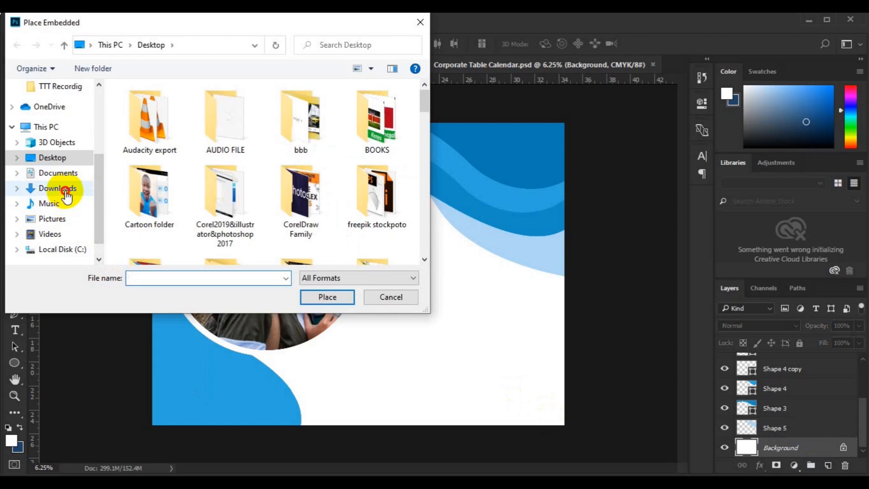
{"action": "left_click", "coordinate": [64, 193]}
{"action": "left_click", "coordinate": [142, 136]}
{"action": "left_click", "coordinate": [316, 297]}
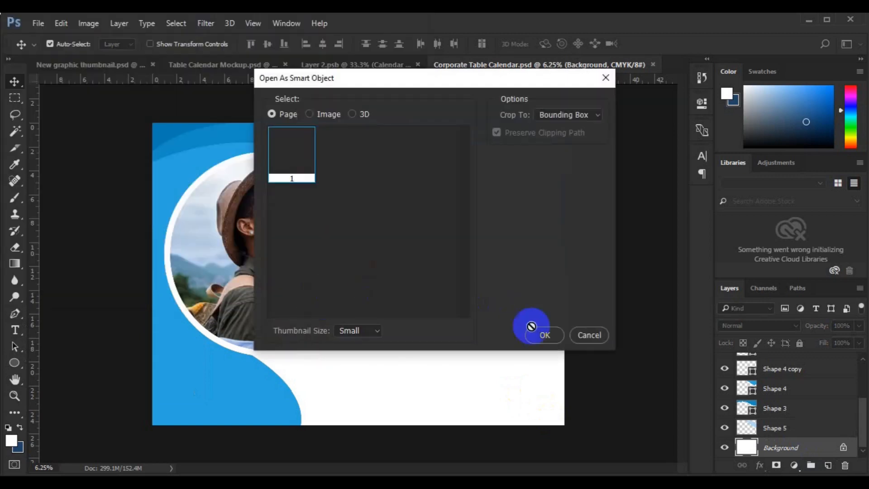
{"action": "left_click", "coordinate": [546, 337]}
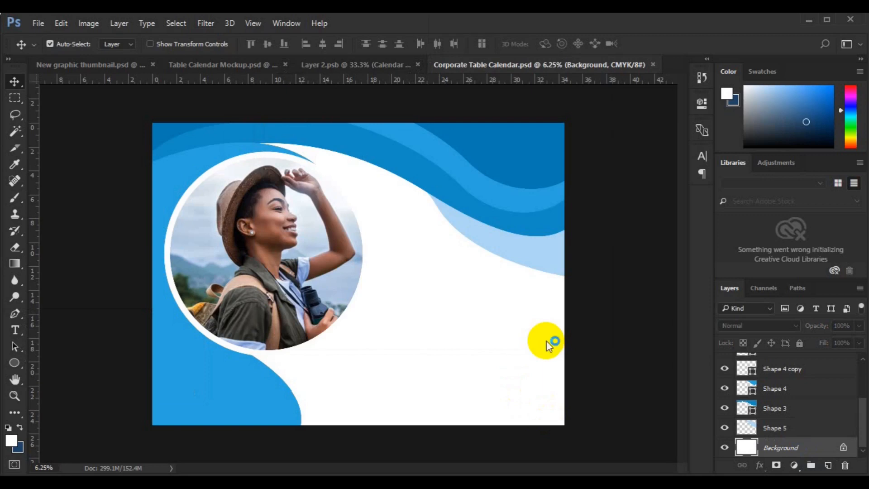
Step: Copy the October 2022 calendar layer into Corporate Table Calendar.psd, placing it in the white area beside the photo circle
{"action": "left_click", "coordinate": [319, 180]}
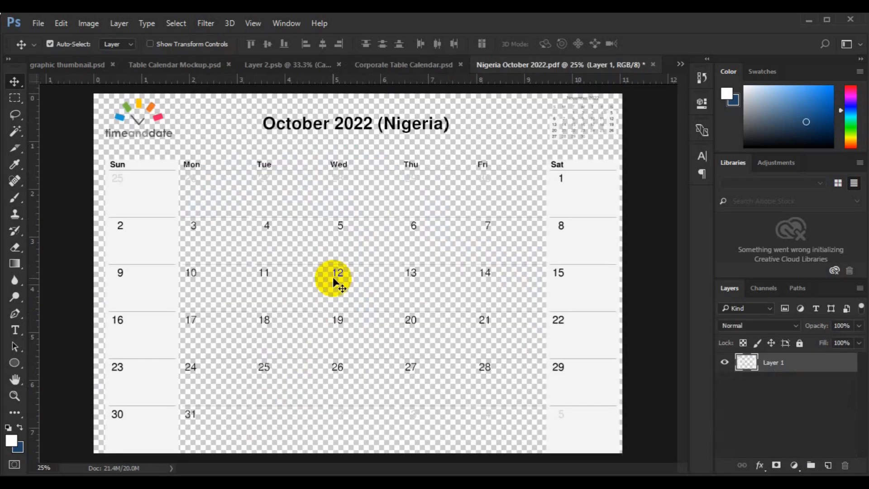
{"action": "left_click", "coordinate": [140, 274]}
{"action": "left_click_drag", "start_coordinate": [140, 273], "coordinate": [380, 336]}
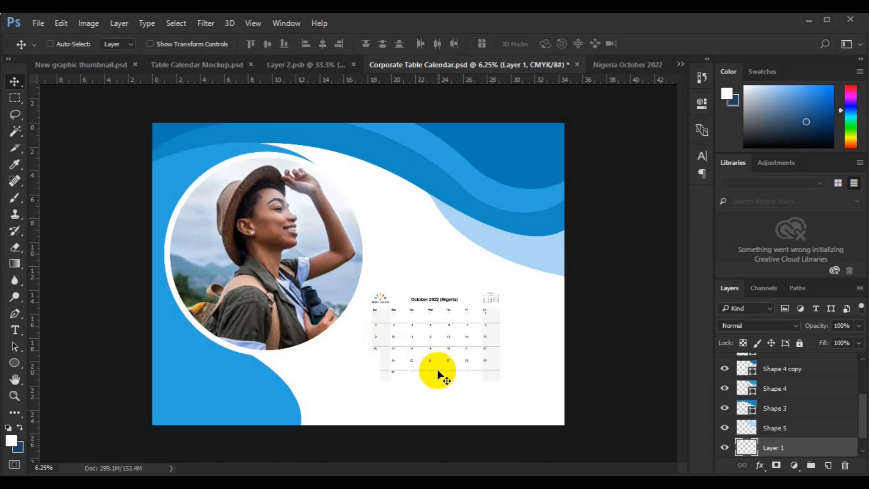
Step: Scale the October 2022 calendar to about 149% and fit it into the page's lower right corner, clear of the photo circle
{"action": "key", "text": "ctrl+t"}
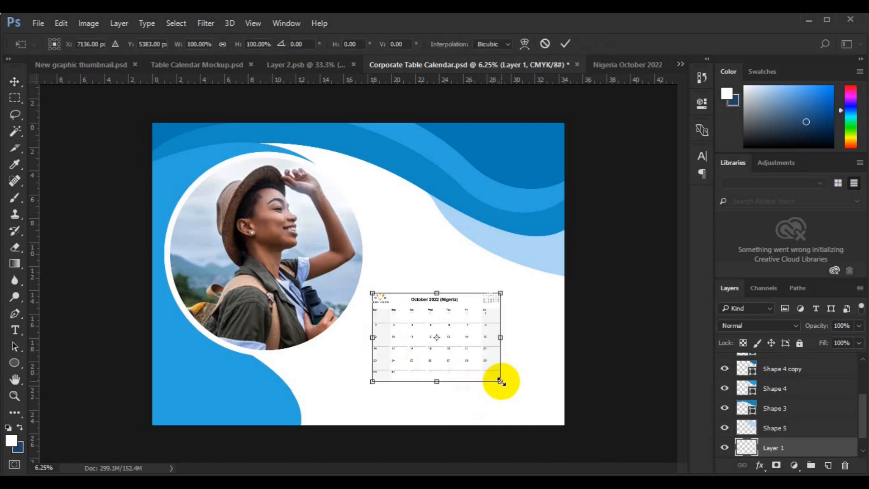
{"action": "left_click_drag", "start_coordinate": [522, 395], "coordinate": [543, 408]}
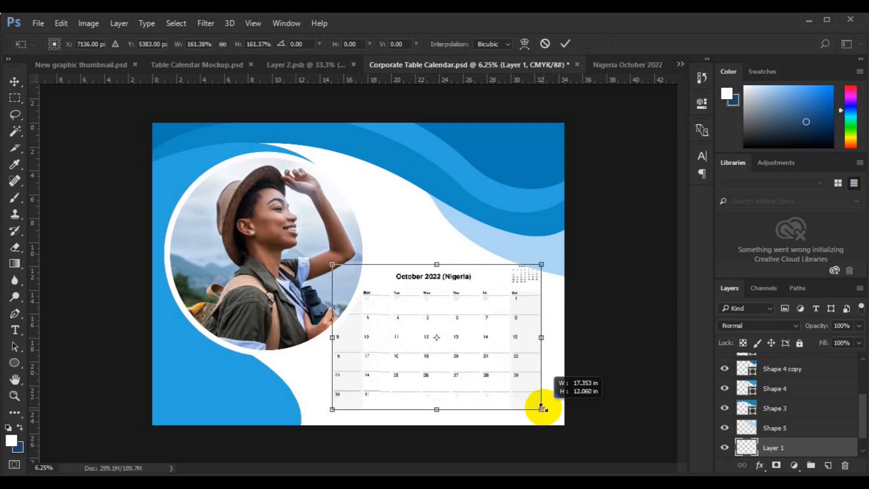
{"action": "left_click_drag", "start_coordinate": [542, 408], "coordinate": [543, 409]}
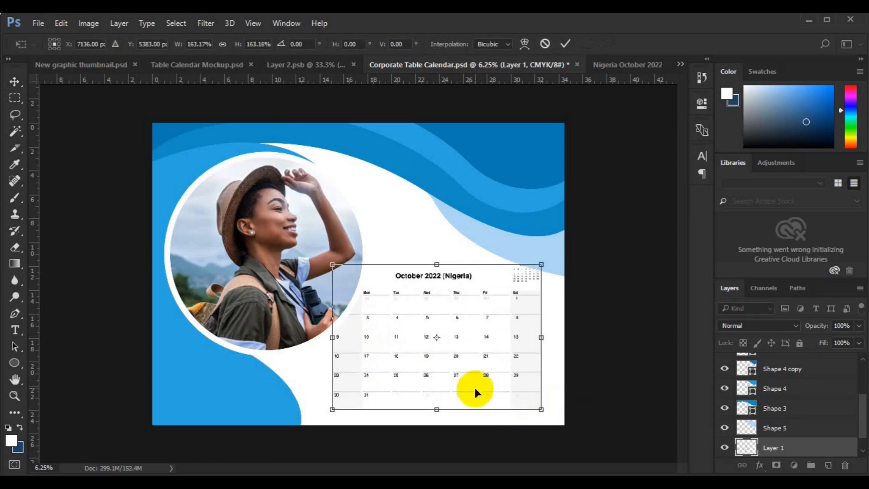
{"action": "left_click_drag", "start_coordinate": [474, 389], "coordinate": [478, 384]}
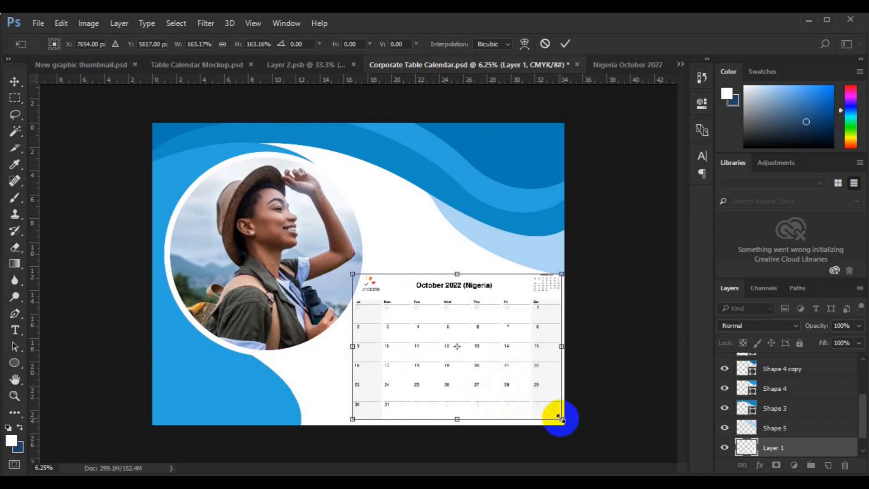
{"action": "left_click_drag", "start_coordinate": [560, 417], "coordinate": [551, 413]}
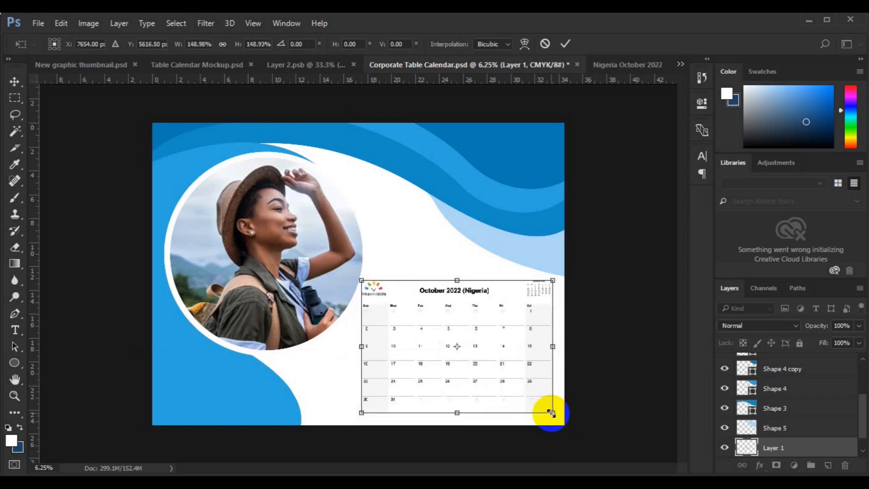
{"action": "key", "text": "Return"}
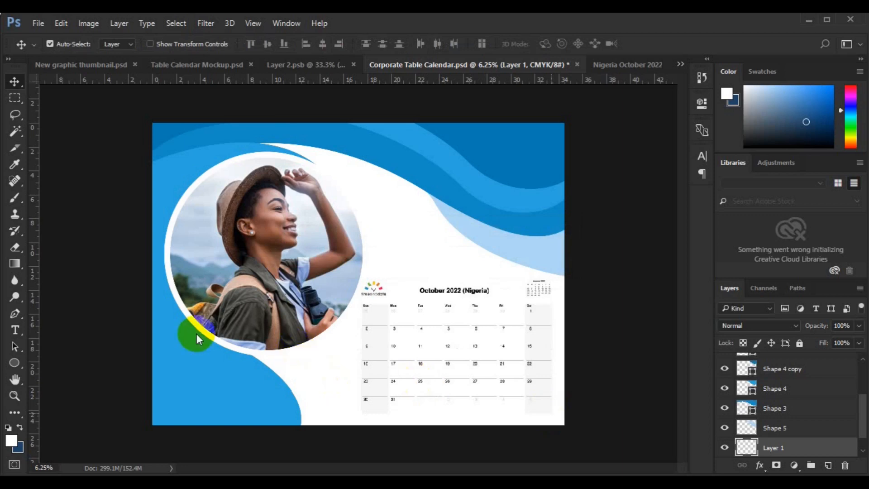
Step: Delete the timeanddate logo from the calendar layer with a rectangular selection, and clear the selection
{"action": "left_click", "coordinate": [14, 97]}
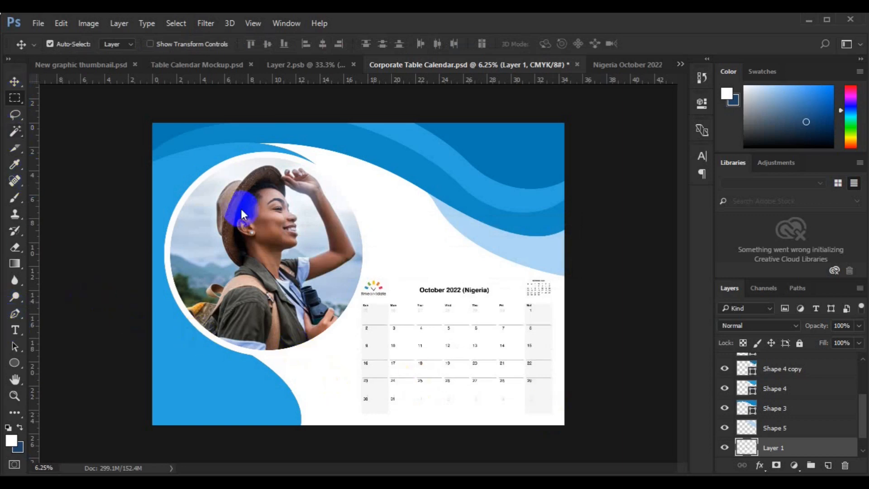
{"action": "left_click_drag", "start_coordinate": [355, 270], "coordinate": [394, 298]}
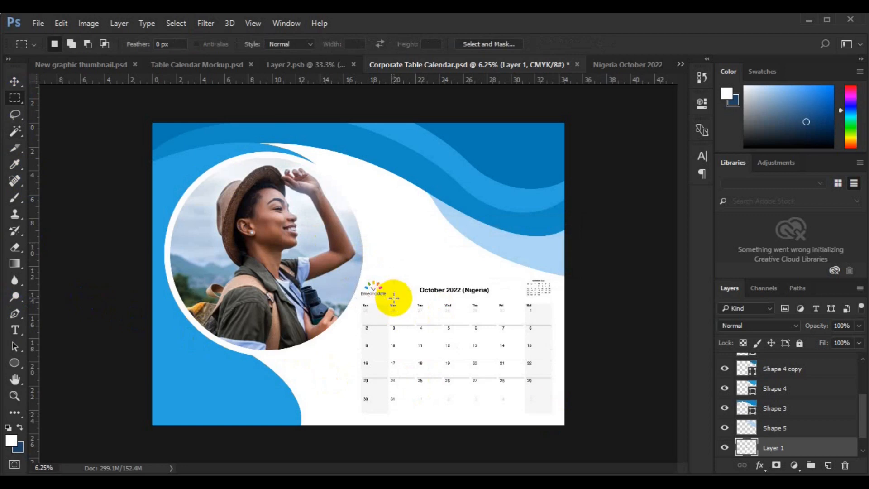
{"action": "key", "text": "Delete"}
{"action": "key", "text": "ctrl+d"}
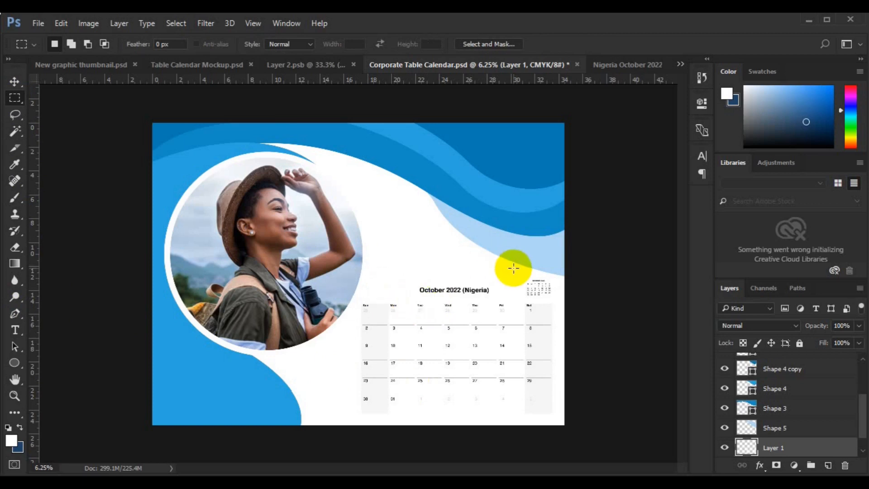
Step: Duplicate the mini month calendar at the grid's upper right corner onto its own layer using a rectangular selection
{"action": "left_click_drag", "start_coordinate": [516, 268], "coordinate": [560, 300]}
{"action": "key", "text": "ctrl+j"}
{"action": "key", "text": "v"}
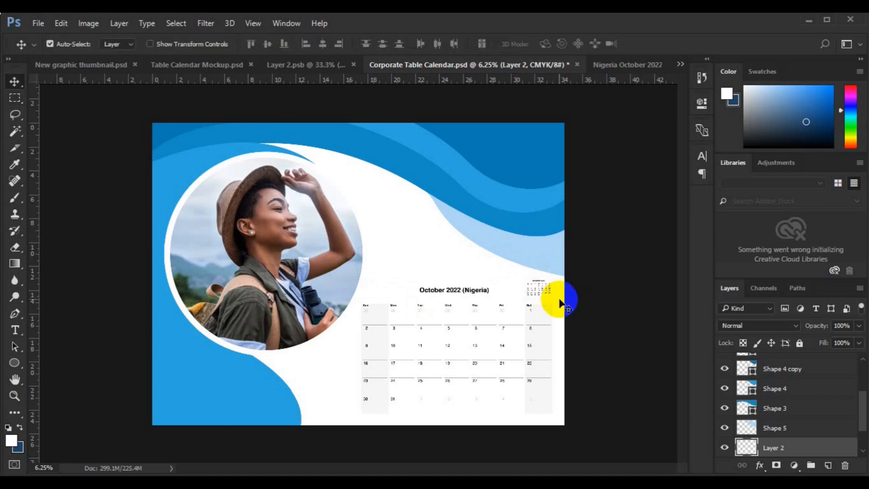
{"action": "key", "text": "ctrl+t"}
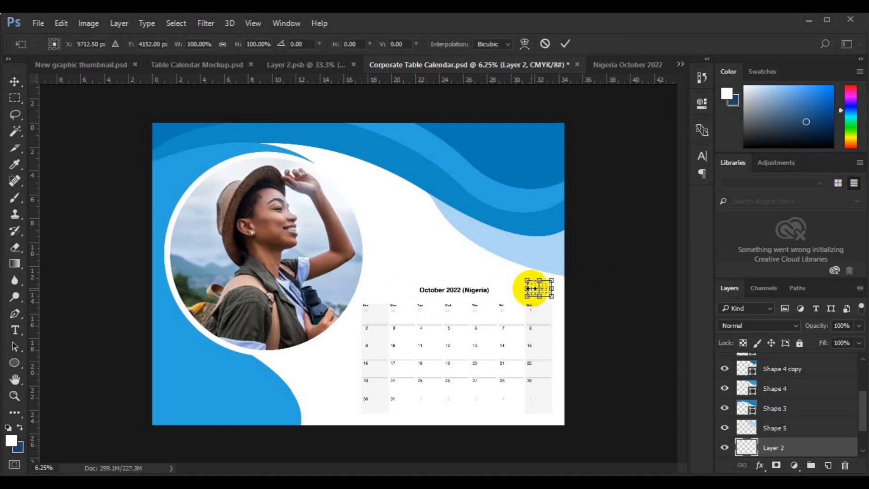
{"action": "left_click_drag", "start_coordinate": [533, 285], "coordinate": [469, 295]}
{"action": "key", "text": "Return"}
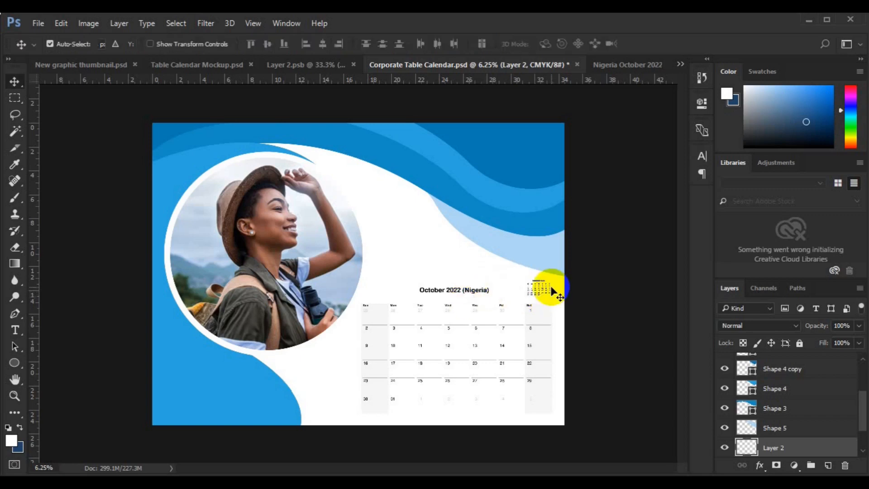
{"action": "left_click", "coordinate": [543, 292]}
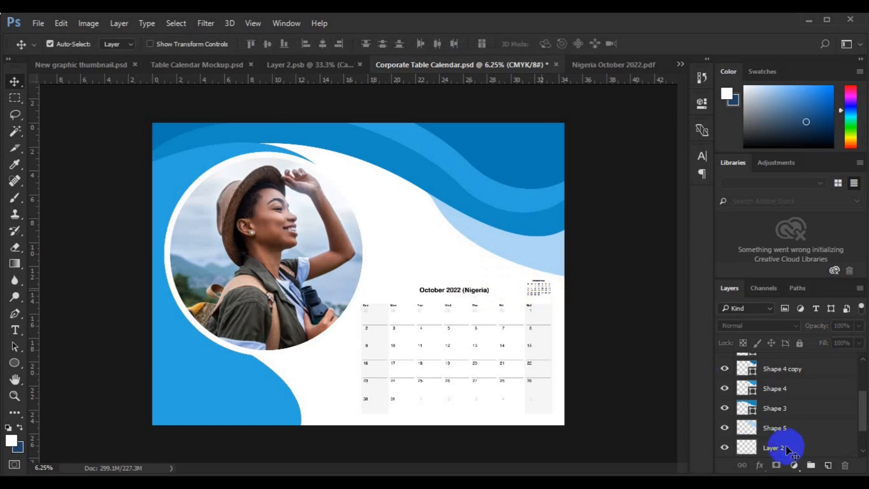
Step: Align the left edges of Layer 2 and Layer 1 so the duplicated mini calendar sits at the grid's upper left corner
{"action": "scroll", "coordinate": [862, 430], "scroll_direction": "down", "scroll_amount": 2}
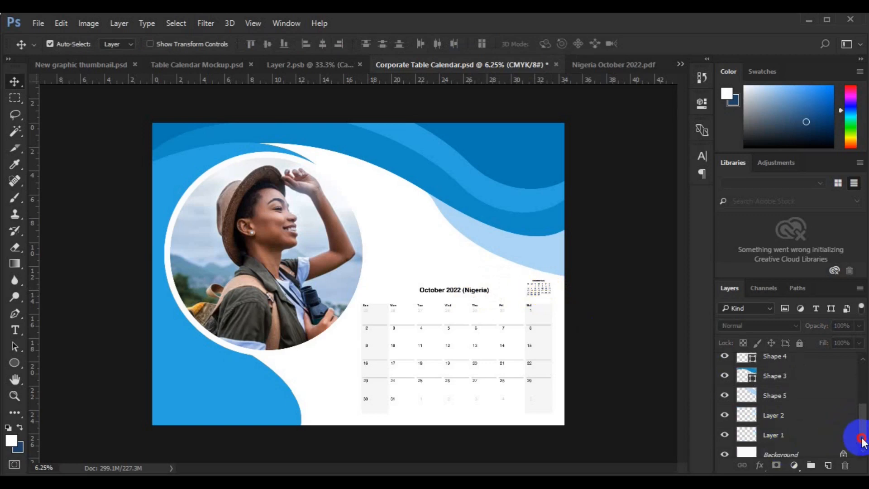
{"action": "left_click", "coordinate": [779, 421]}
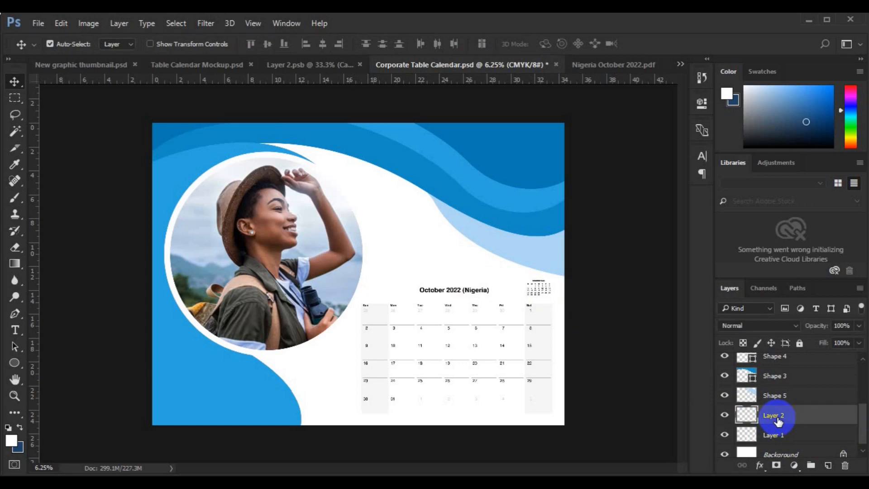
{"action": "left_click", "coordinate": [776, 434], "text": "ctrl"}
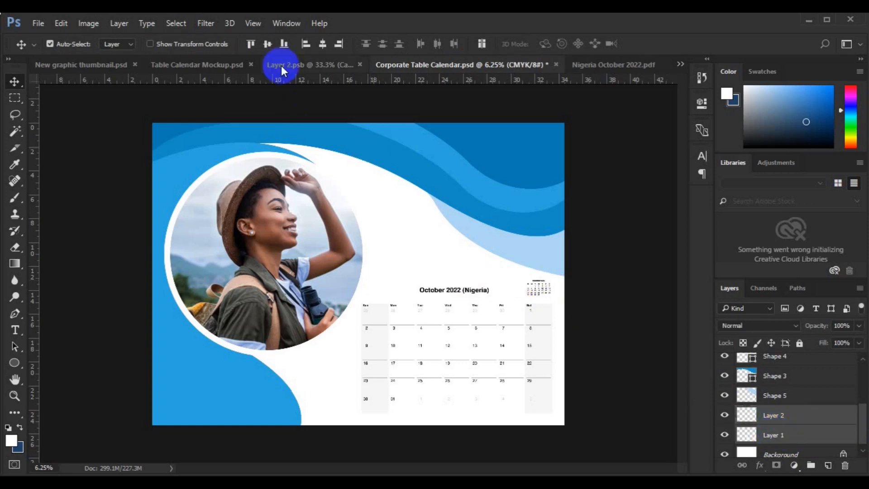
{"action": "left_click", "coordinate": [306, 44]}
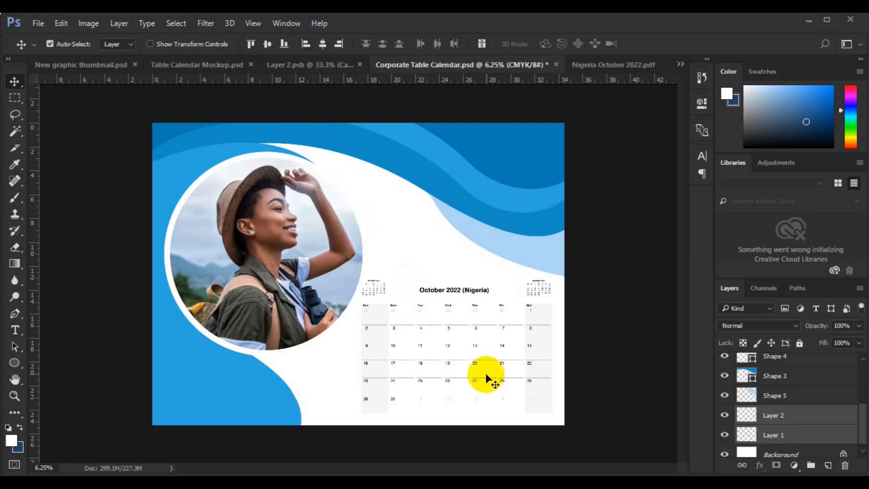
Step: Move the calendar grid and its mini calendar copy slightly down together, and enlarge both about their centre to about 104%
{"action": "left_click_drag", "start_coordinate": [486, 379], "coordinate": [487, 376]}
{"action": "key", "text": "ctrl+t"}
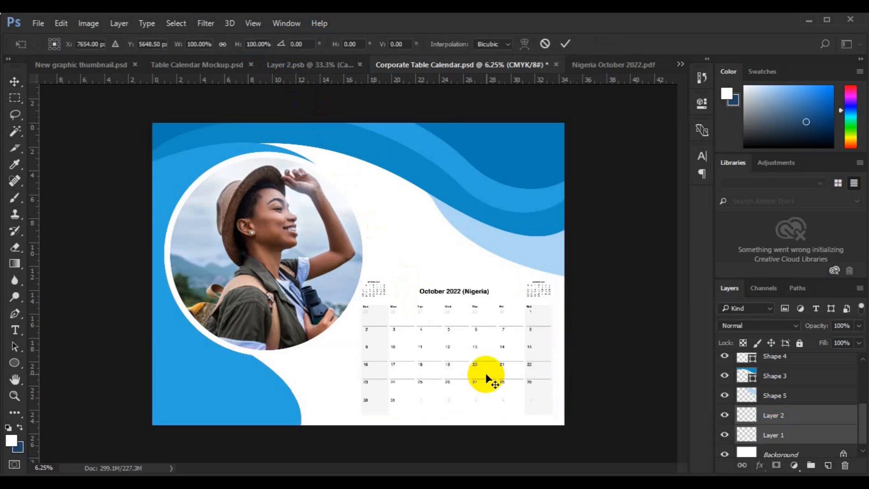
{"action": "left_click_drag", "start_coordinate": [553, 413], "coordinate": [558, 416]}
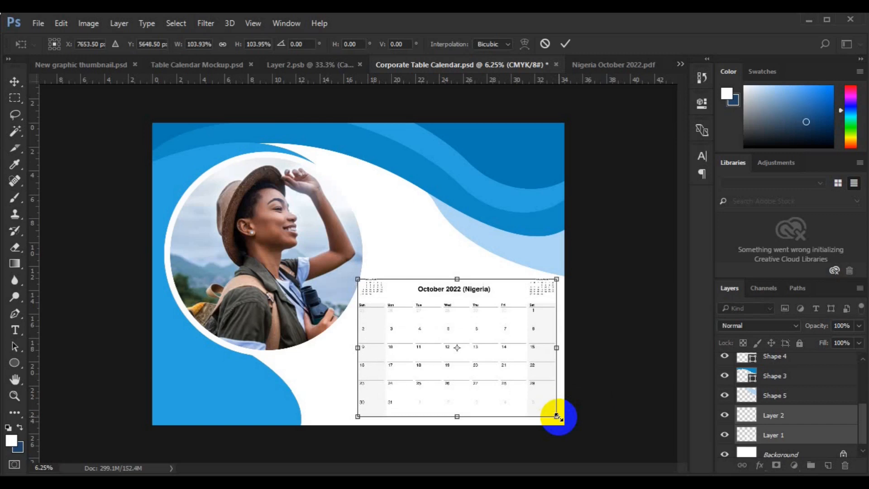
{"action": "key", "text": "Return"}
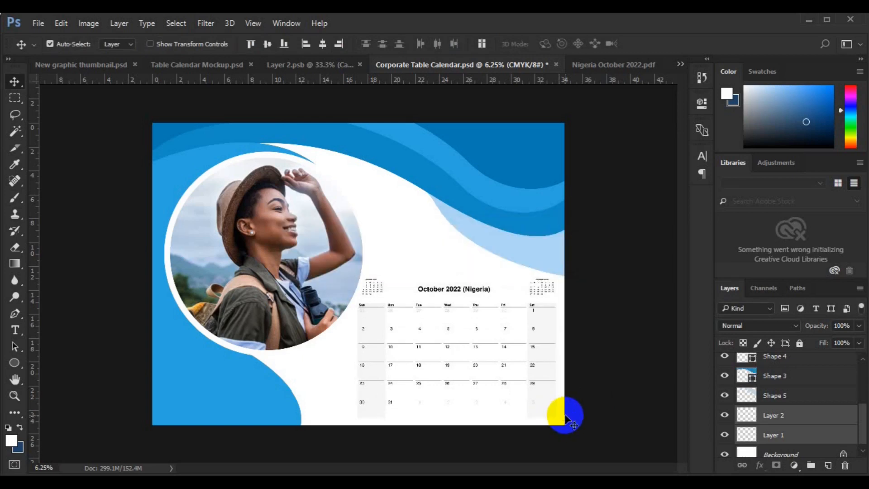
{"action": "scroll", "coordinate": [566, 418], "scroll_direction": "up", "scroll_amount": 1}
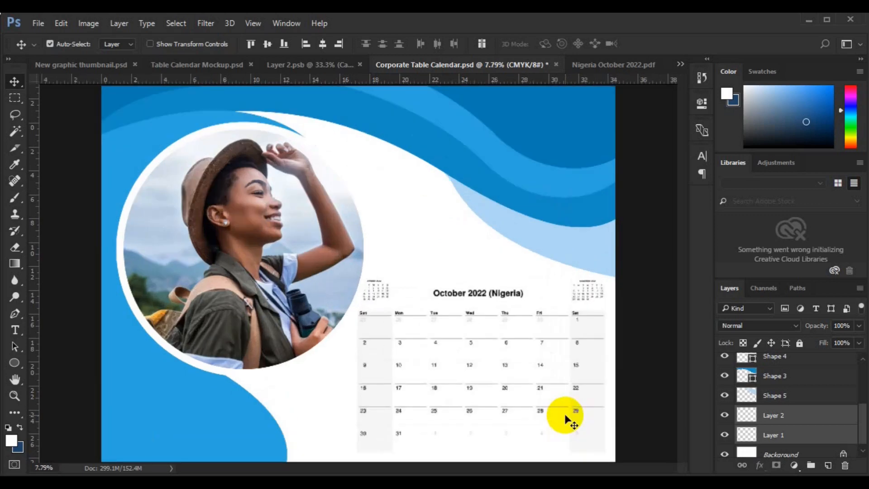
{"action": "scroll", "coordinate": [565, 419], "scroll_direction": "down", "scroll_amount": 1}
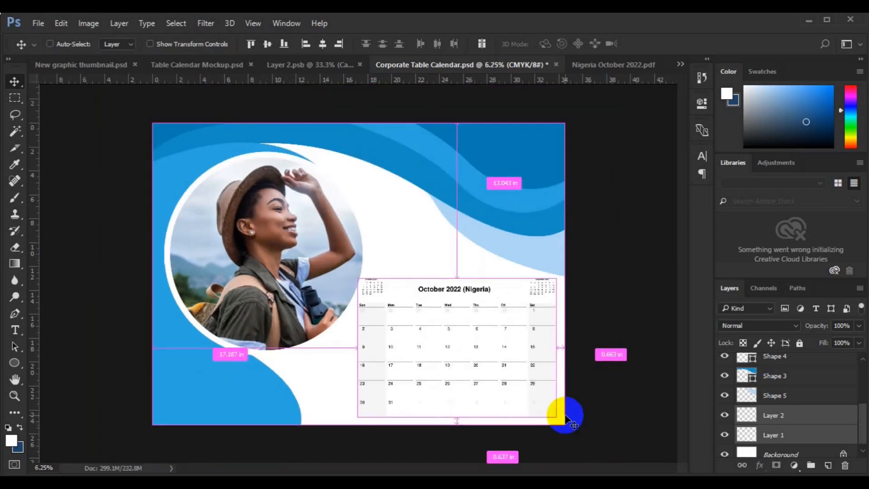